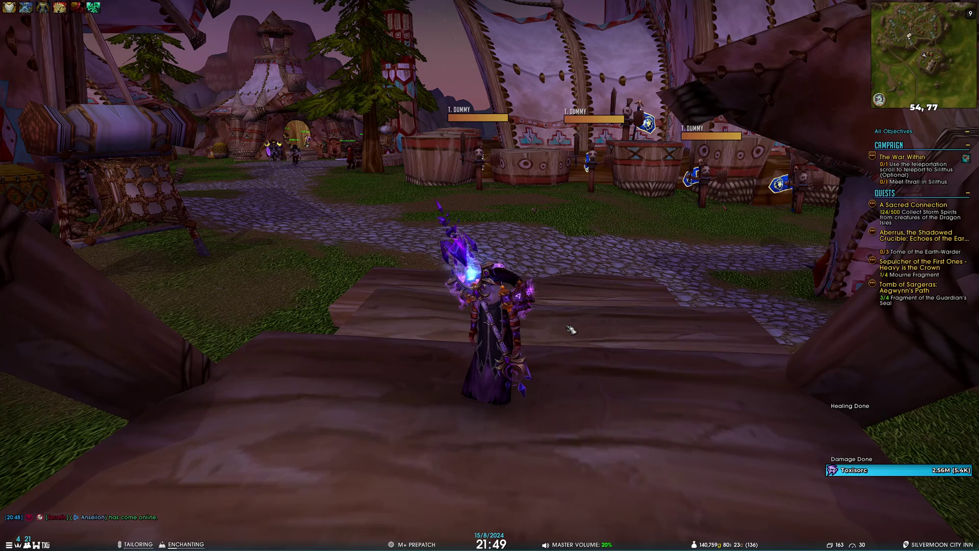
Step: Open the character panel and bring up the ToxiUI Armory page in ElvUI settings
key("c")
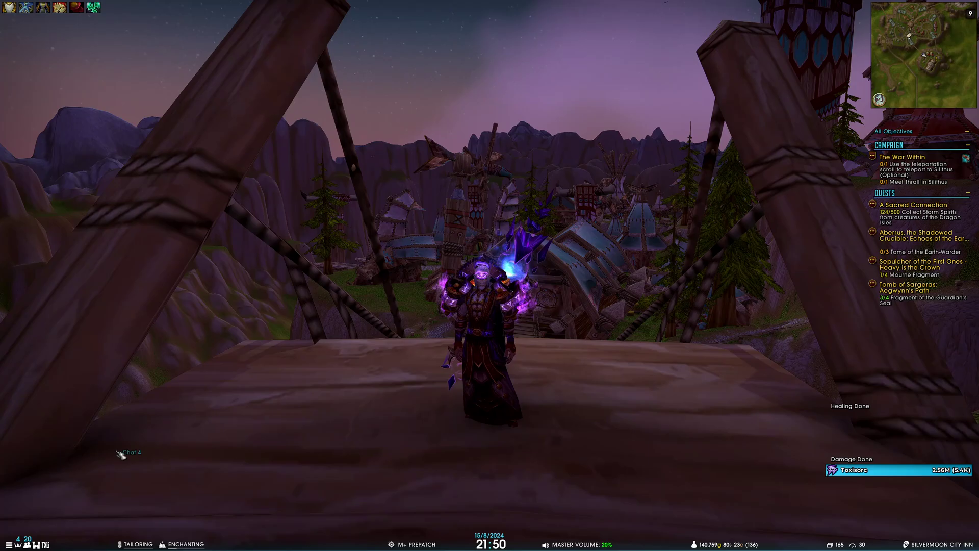
left_click(46, 546)
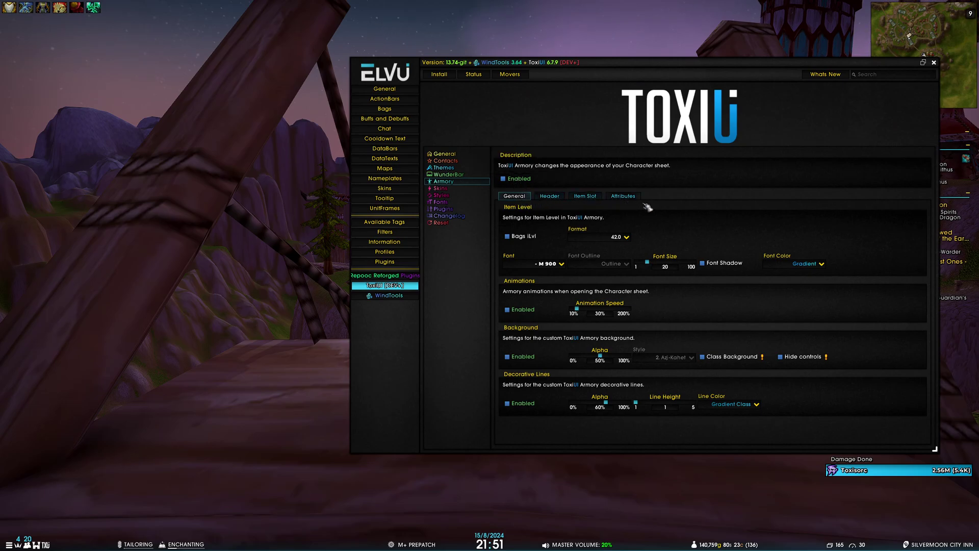
Step: Open the character sheet and browse the Header, Item Slot and Attributes tabs
key("c")
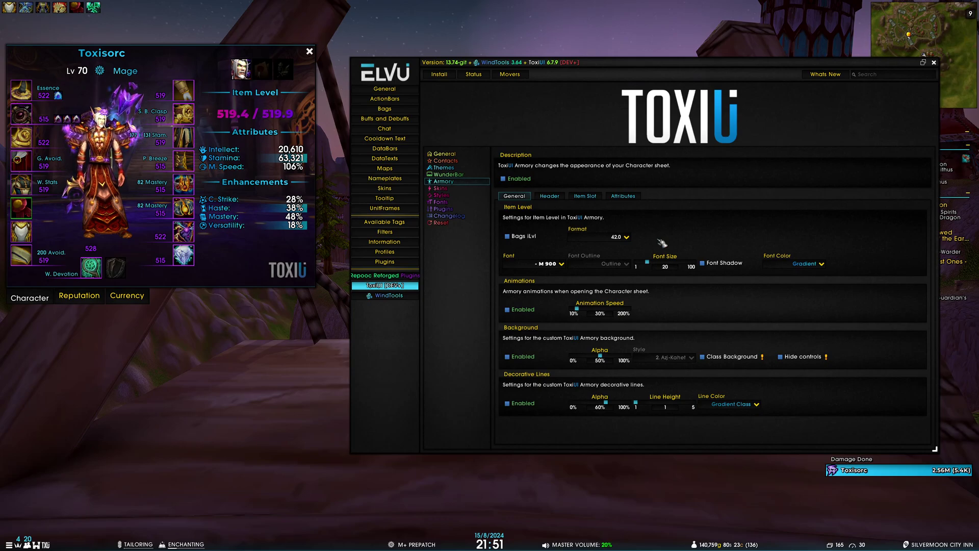
mouse_move(515, 197)
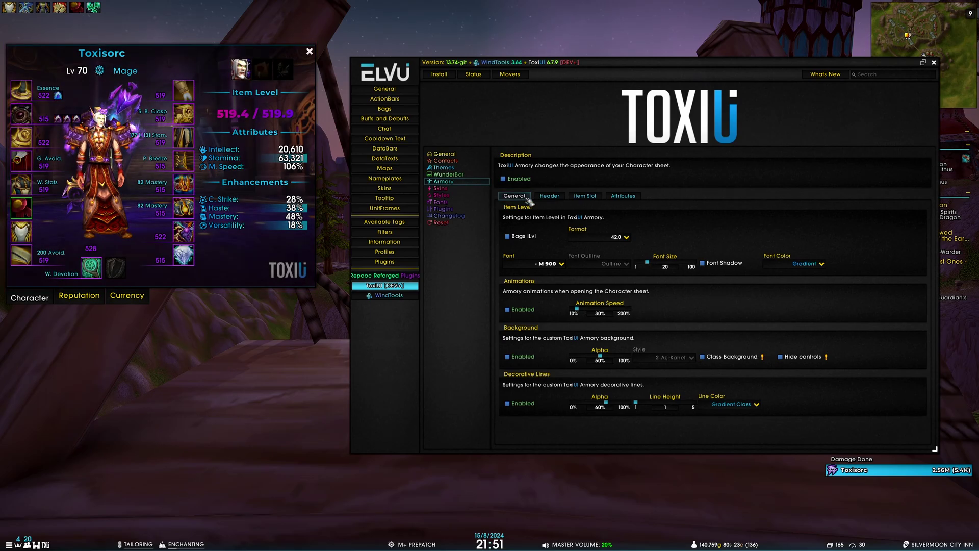
left_click(560, 198)
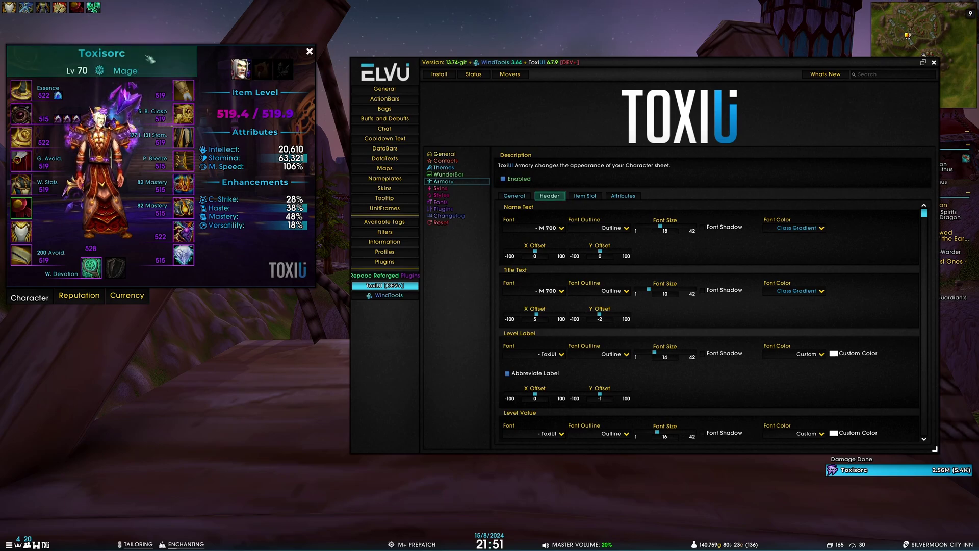
left_click(586, 197)
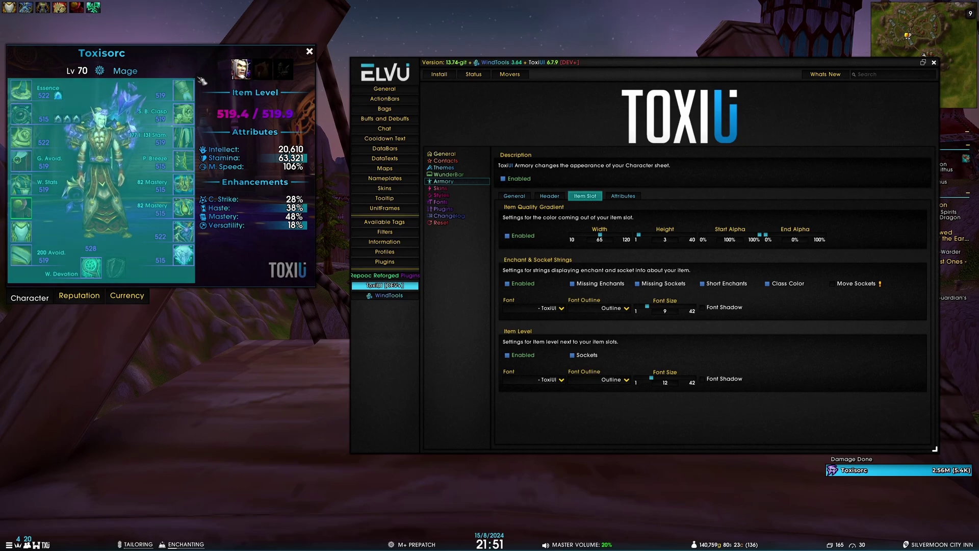
left_click(627, 197)
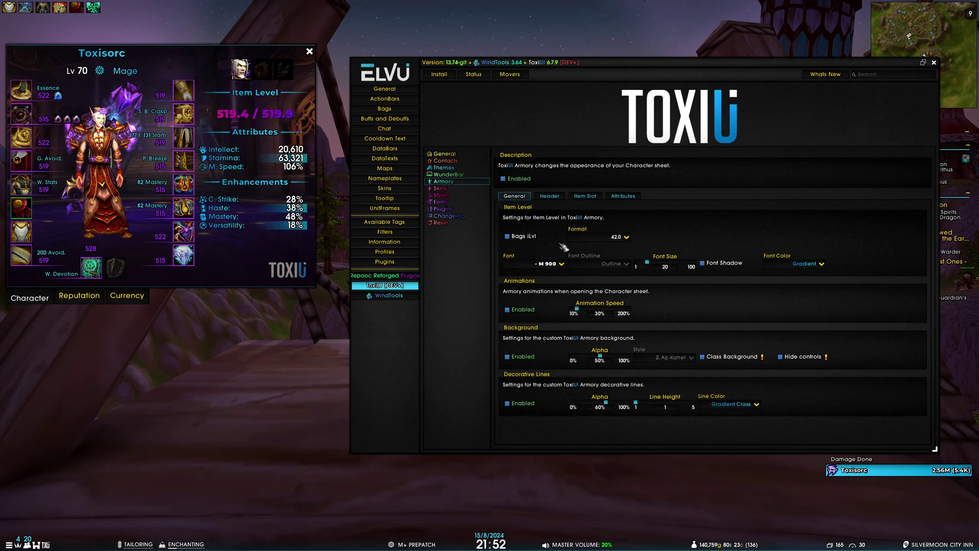
left_click(528, 243)
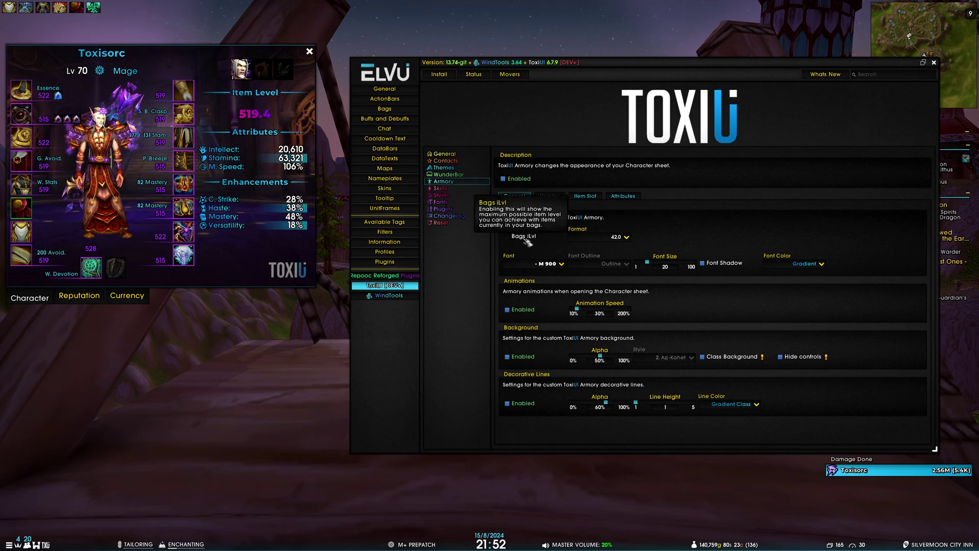
left_click(526, 241)
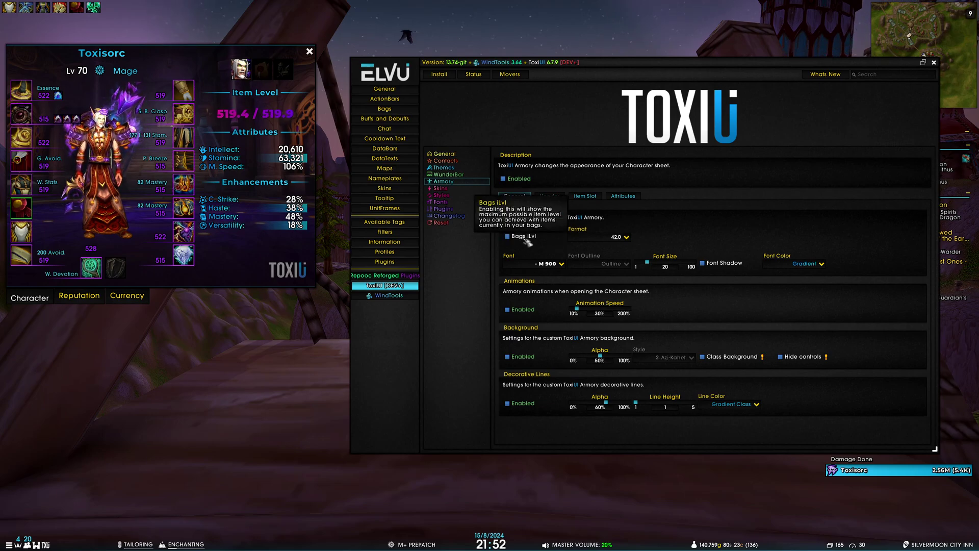
left_click(627, 237)
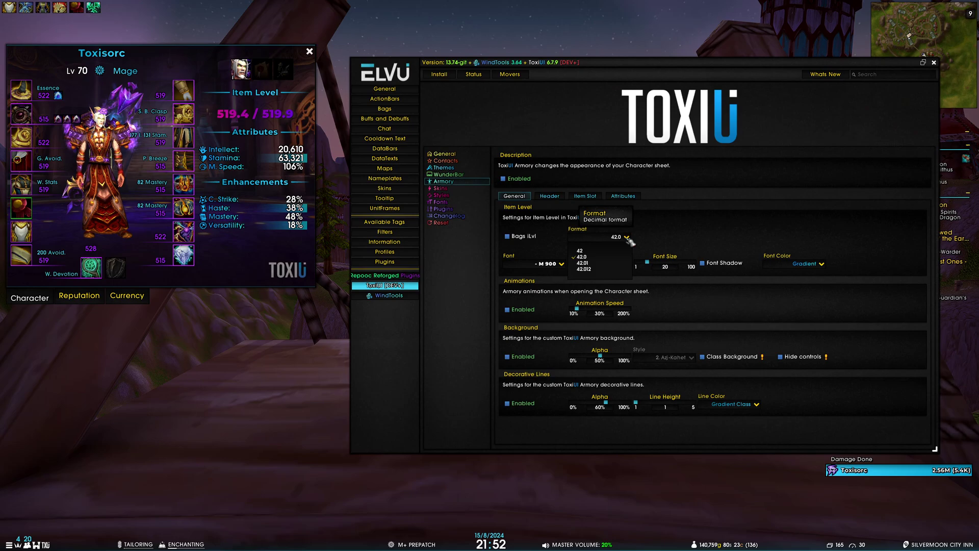
left_click(584, 268)
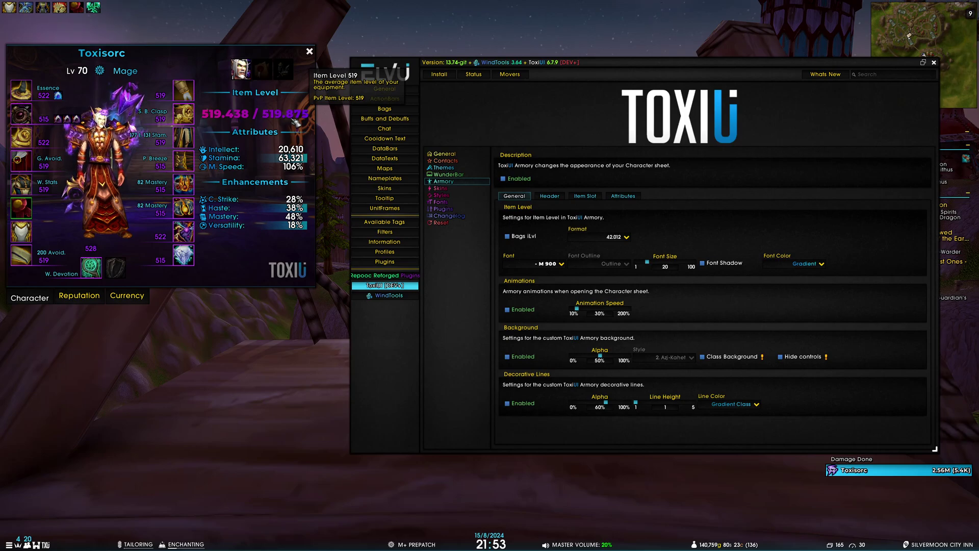
left_click(626, 237)
left_click(604, 246)
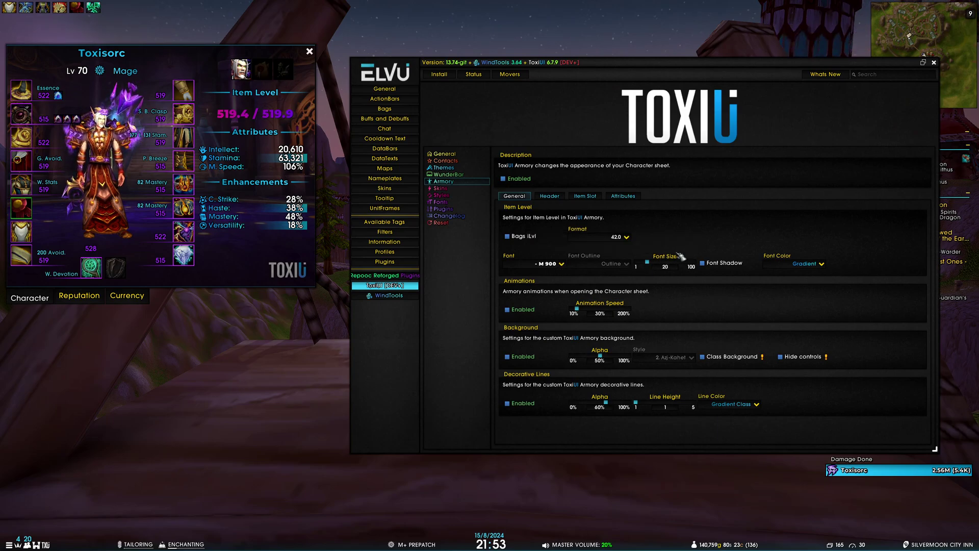
Step: Turn off Font Shadow for the item level numbers
left_click(706, 261)
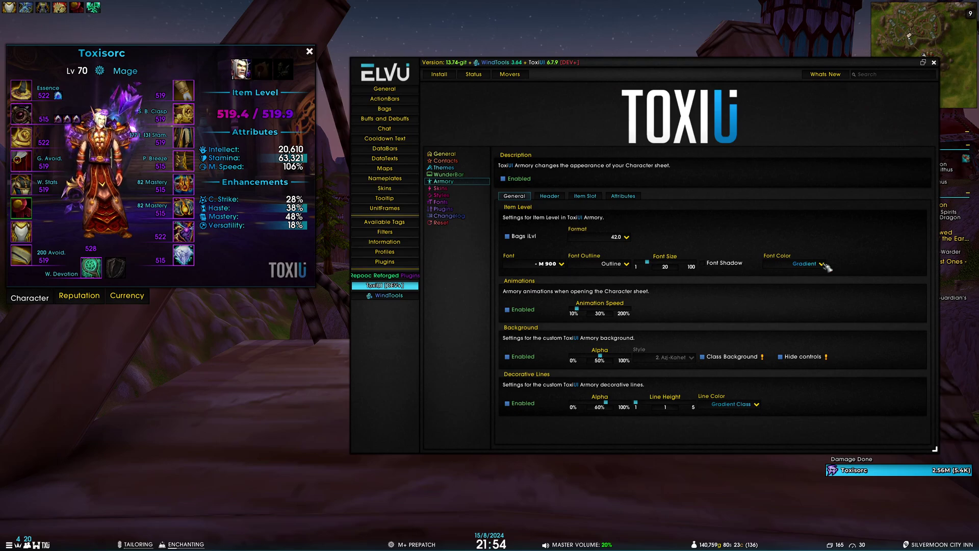
left_click(822, 264)
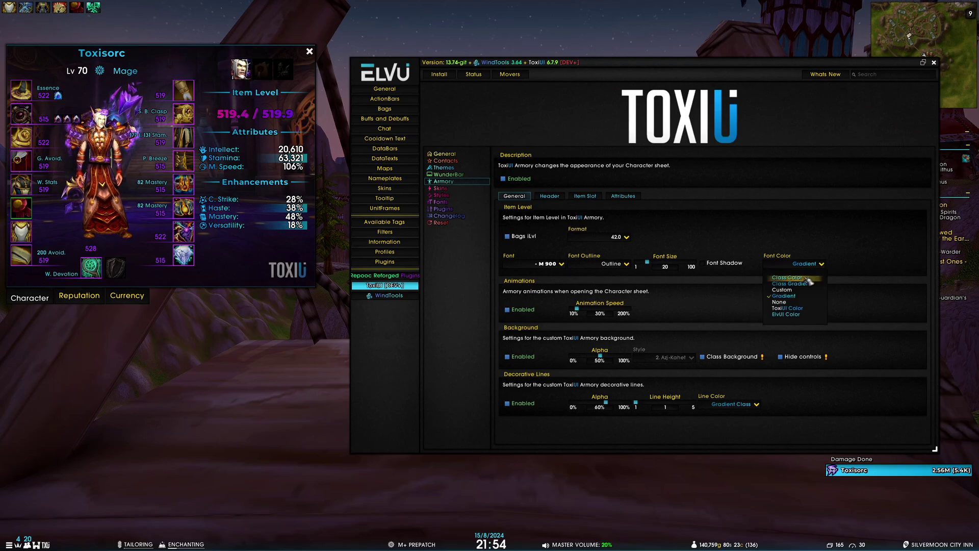
left_click(815, 279)
left_click(822, 265)
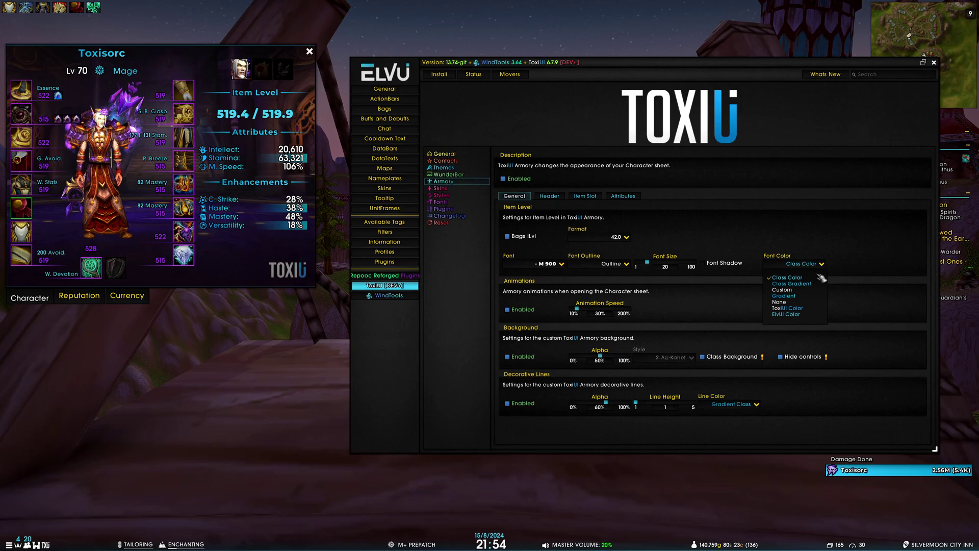
left_click(812, 288)
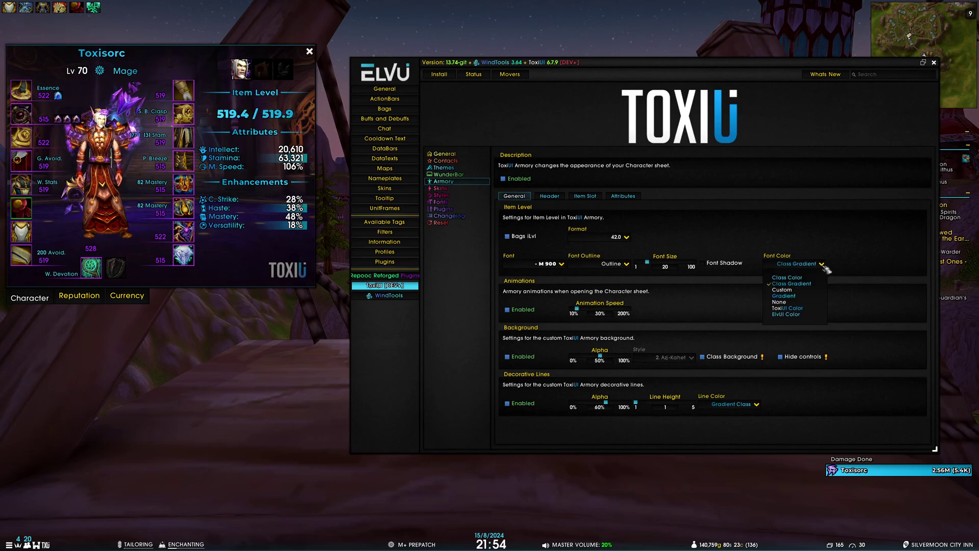
left_click(803, 308)
left_click(821, 264)
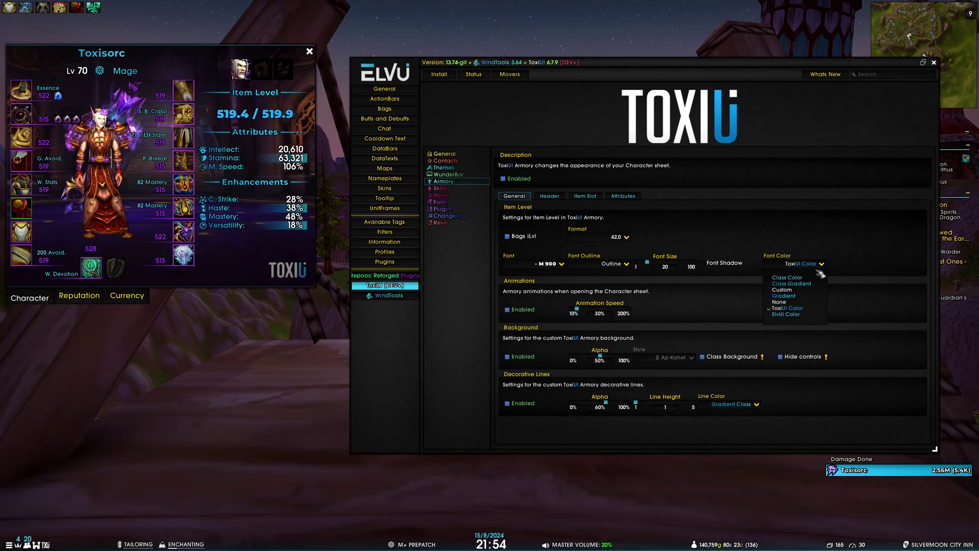
left_click(790, 290)
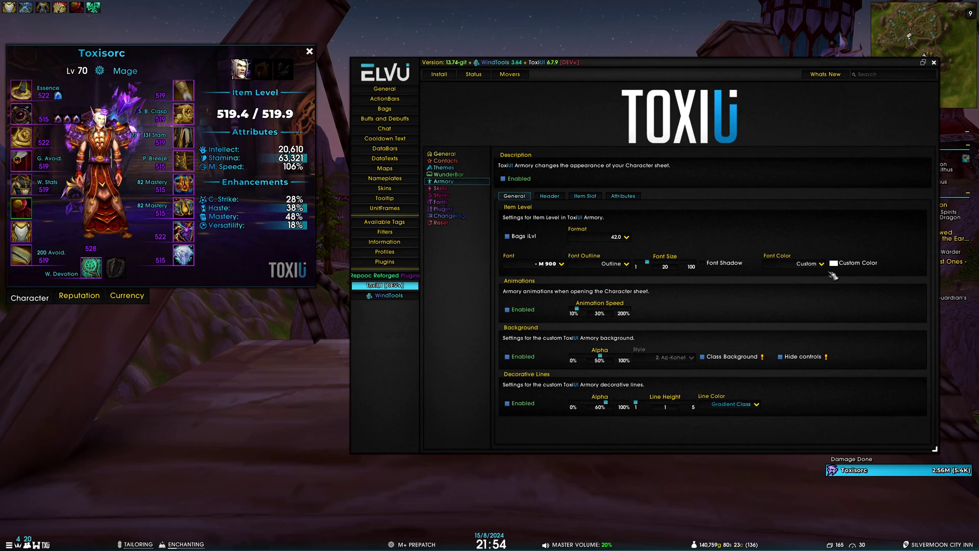
left_click(822, 266)
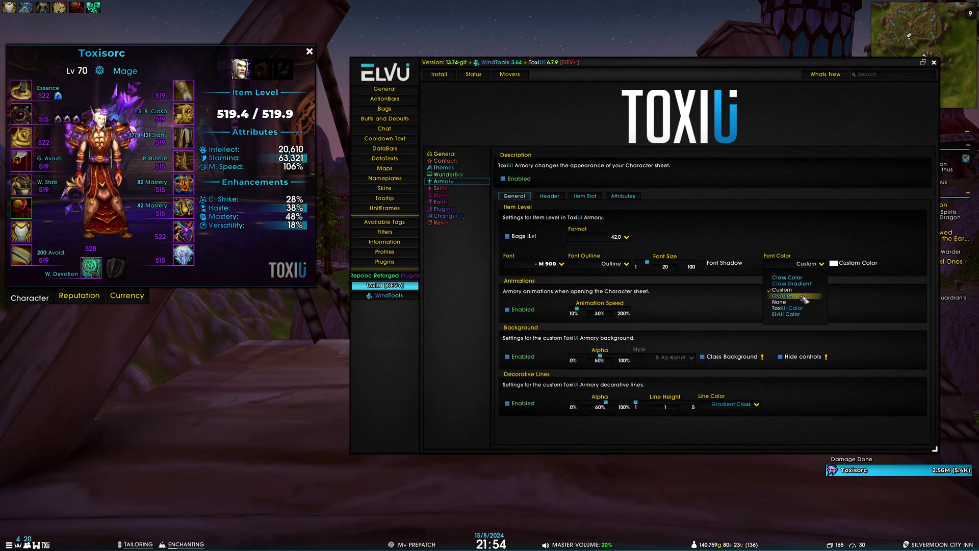
left_click(802, 297)
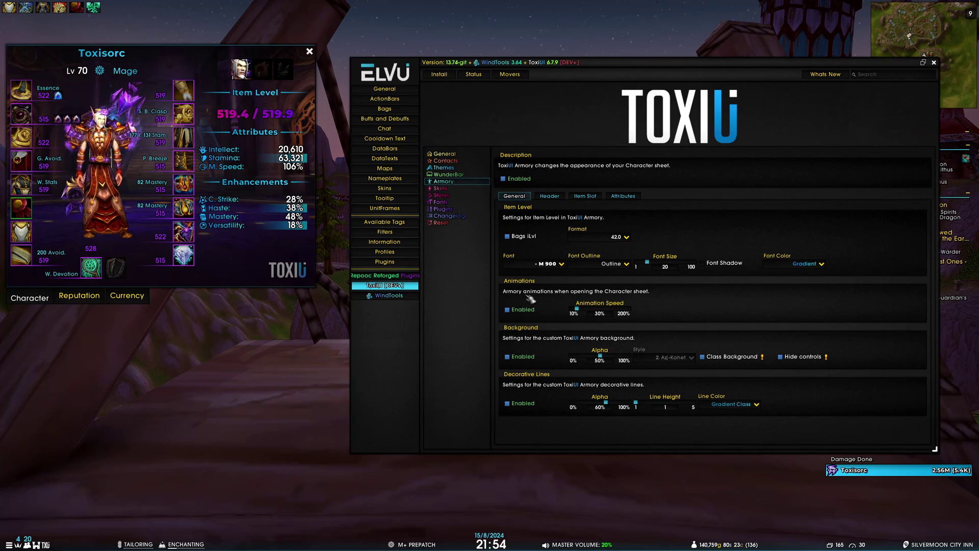
Step: Replay the character sheet opening animation several times and leave Animations enabled
key("c")
key("c")
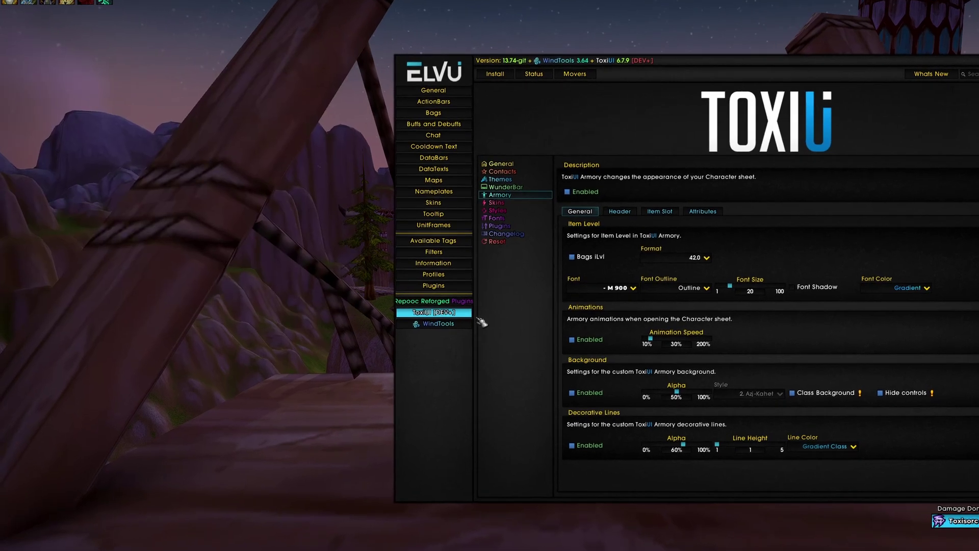
key("c")
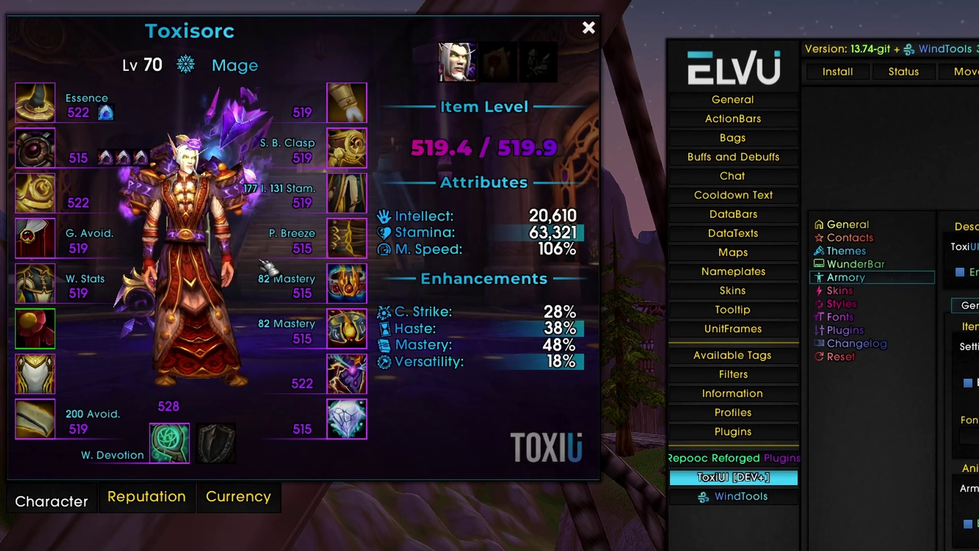
key("c")
key("c")
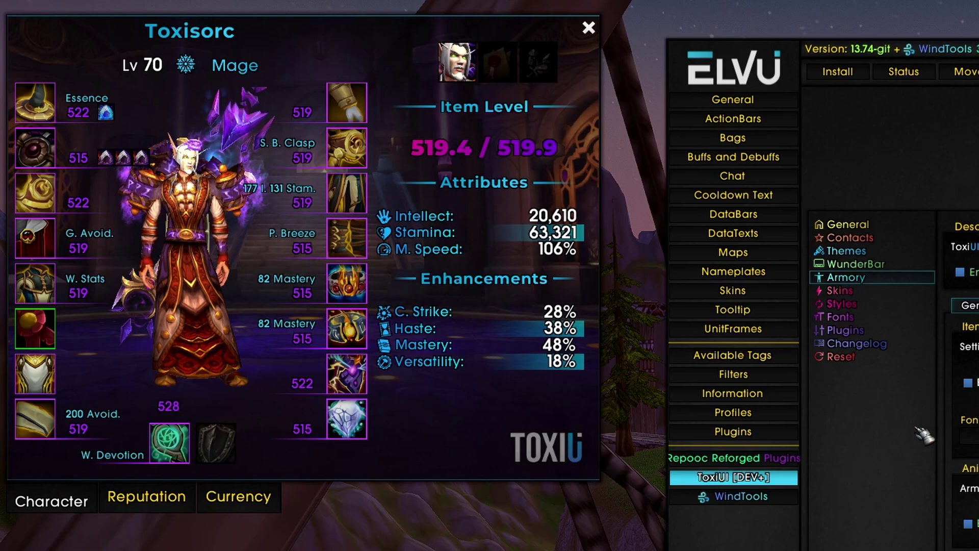
key("c")
key("c")
key("c")
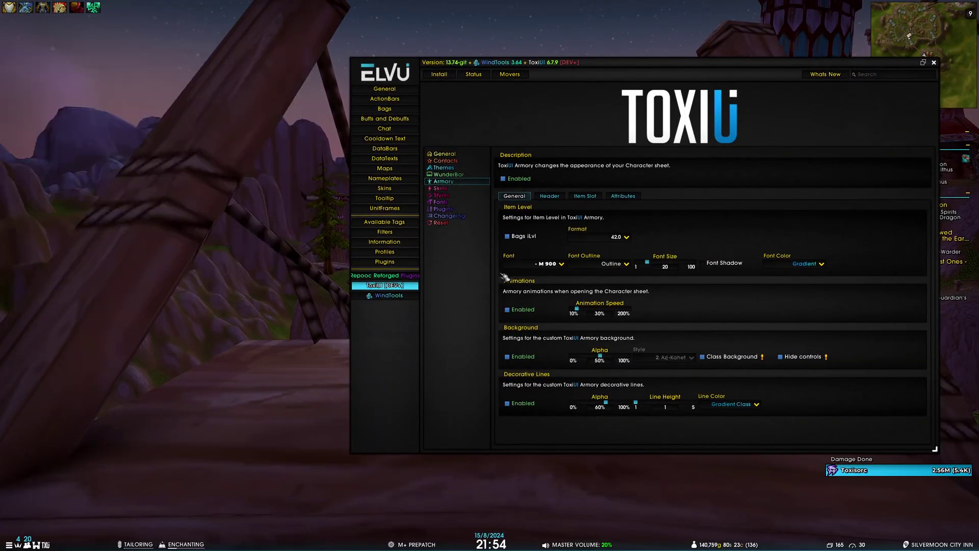
left_click(508, 310)
key("c")
key("c")
key("c")
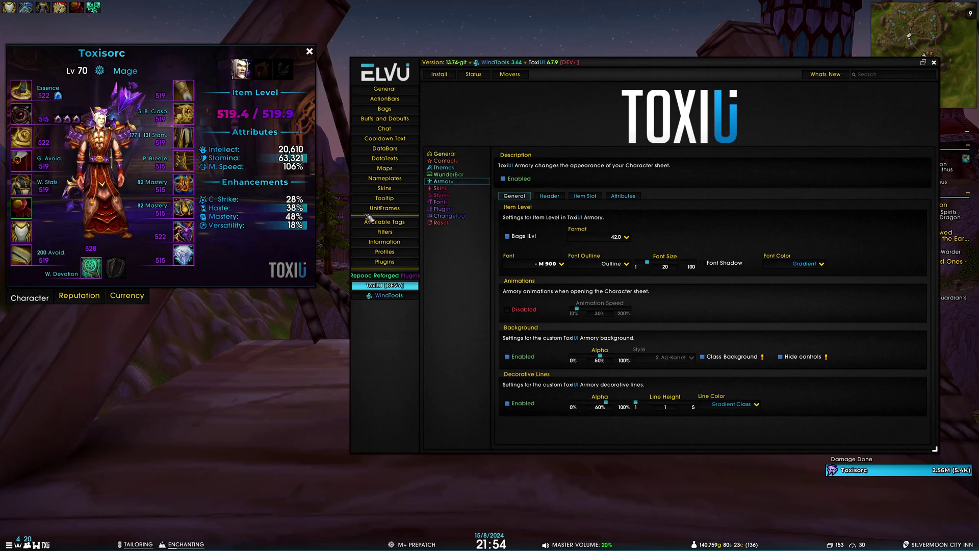
left_click(508, 309)
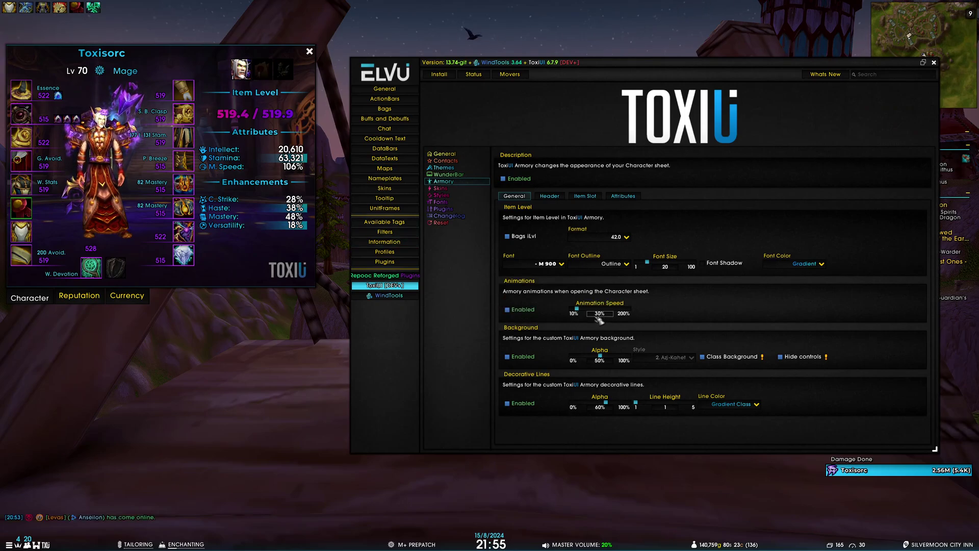
Step: Preview animation speeds of 160% and 200%, then set Animation Speed to 30%
left_click_drag(580, 312, 621, 313)
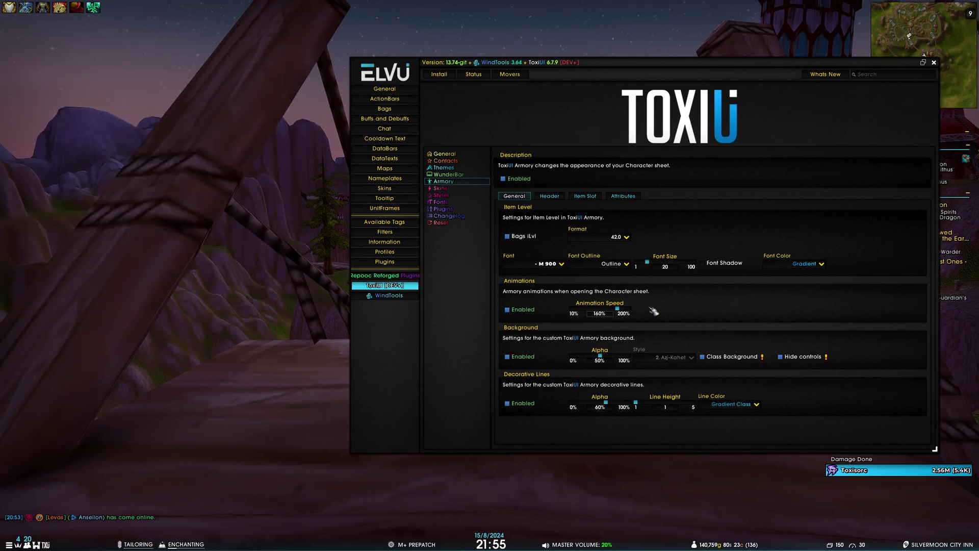
key("c")
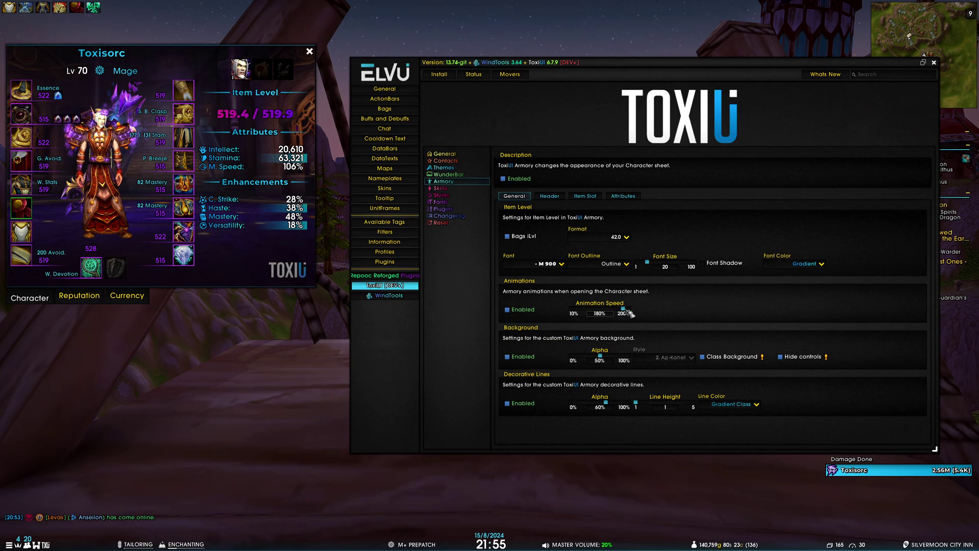
key("c")
left_click_drag(630, 313, 571, 310)
key("c")
key("c")
key("c")
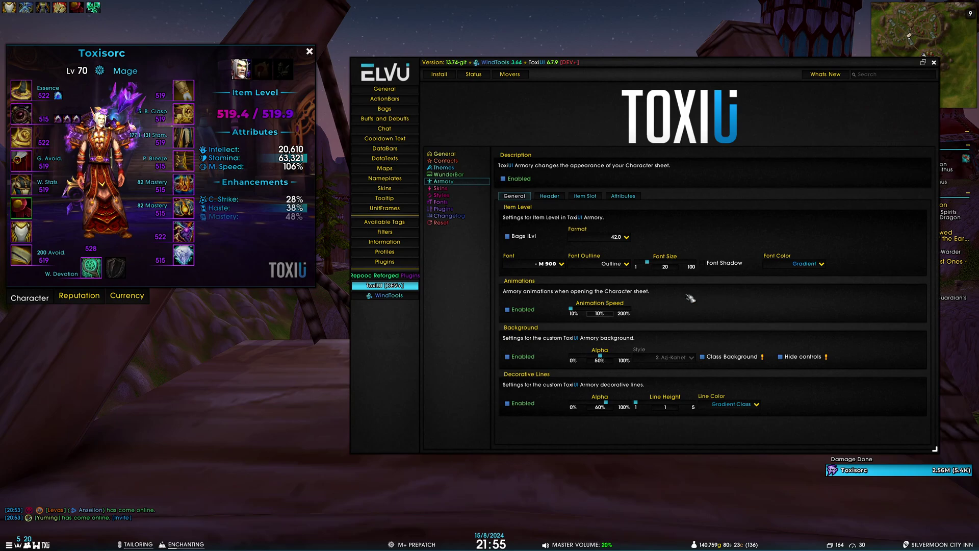
left_click_drag(571, 309, 576, 309)
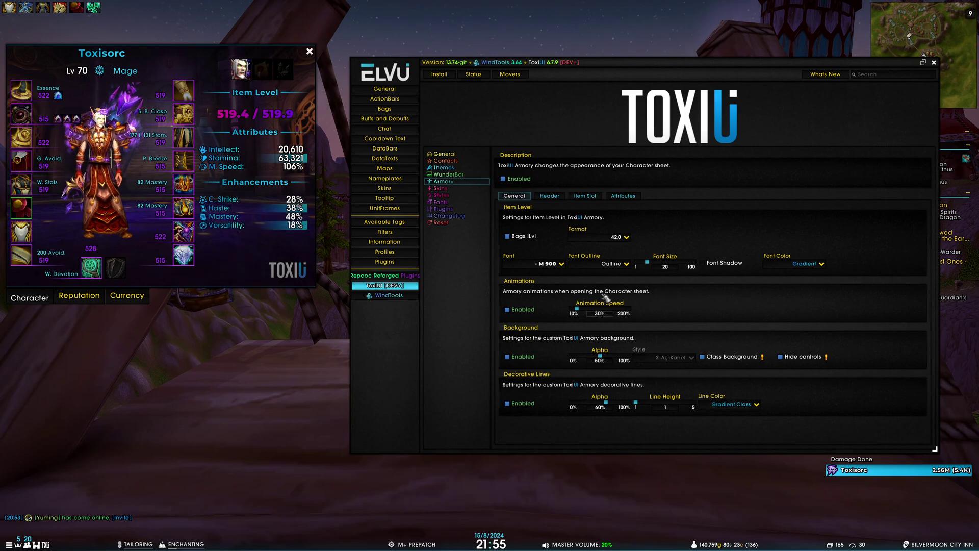
Step: Toggle Background off and on, nudge the sheet right and down, set Background Alpha to 100%
left_click(524, 360)
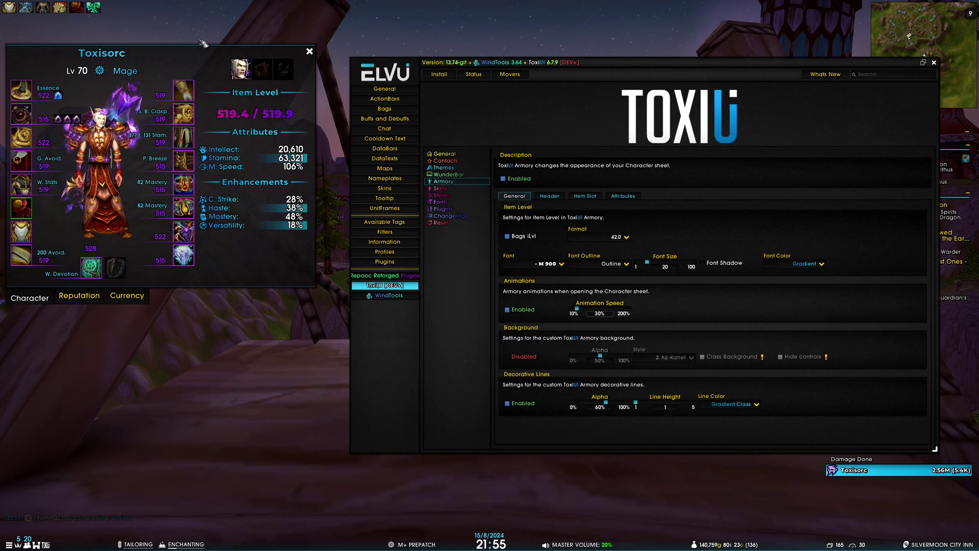
left_click_drag(204, 53, 183, 69)
left_click(533, 356)
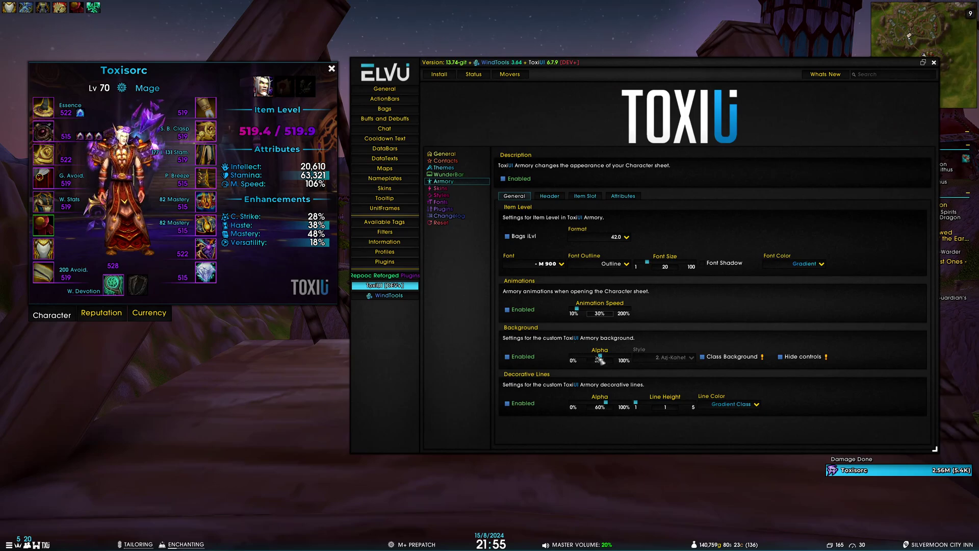
left_click_drag(600, 359, 632, 360)
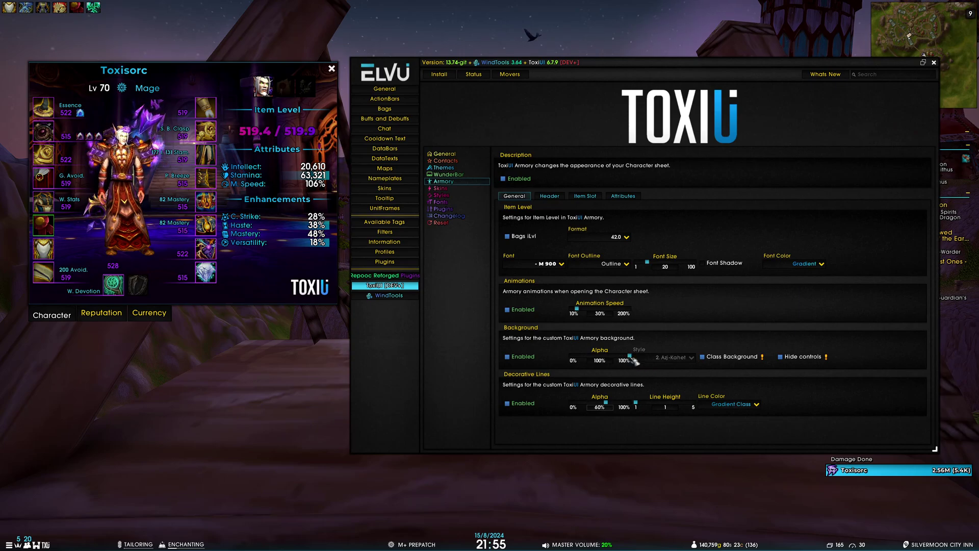
left_click_drag(633, 360, 658, 352)
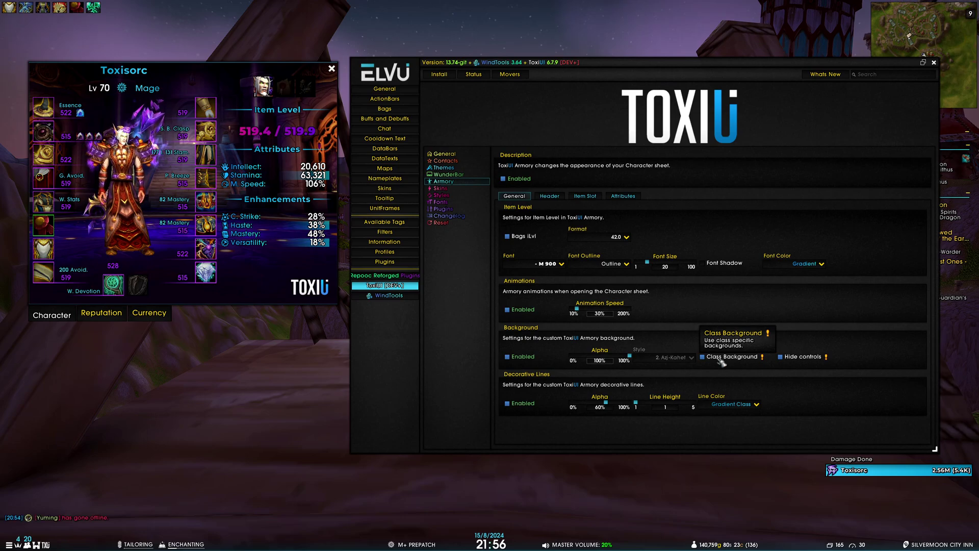
Step: Disable Class Background and set the background Style to 3. Draenor after trying other styles
left_click(719, 358)
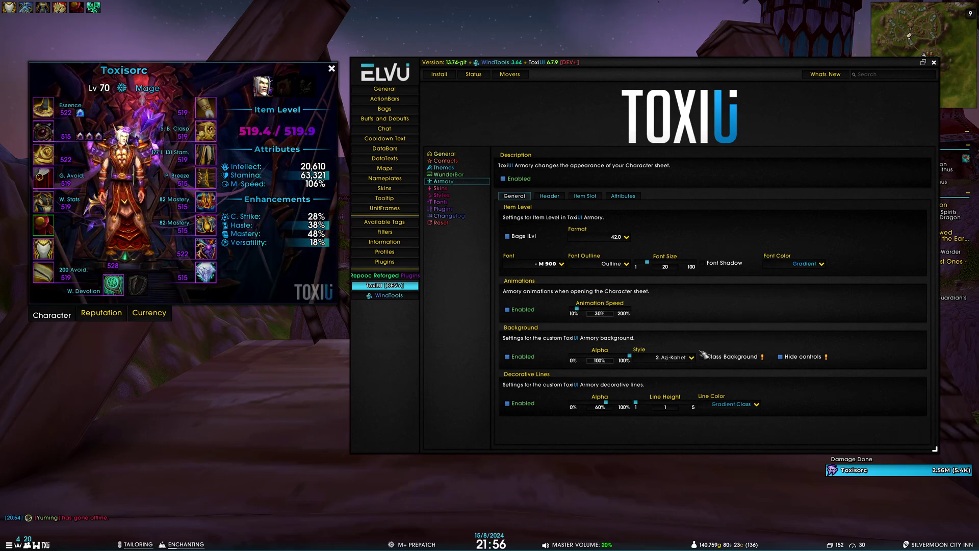
left_click(690, 358)
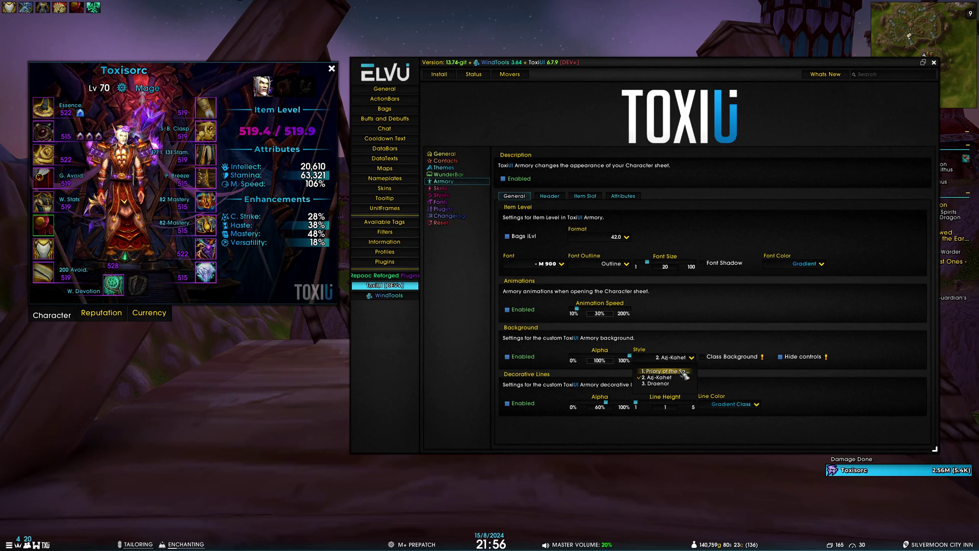
left_click(693, 356)
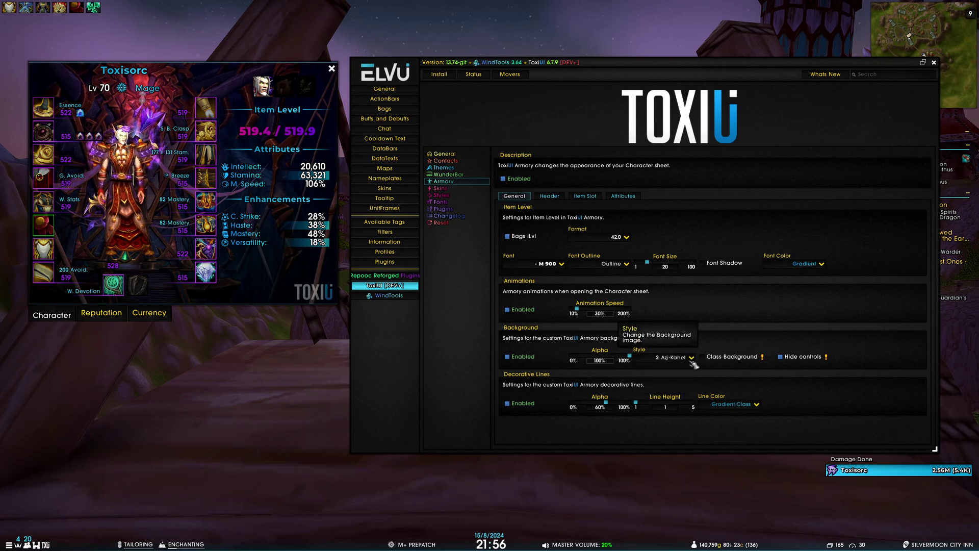
left_click(692, 359)
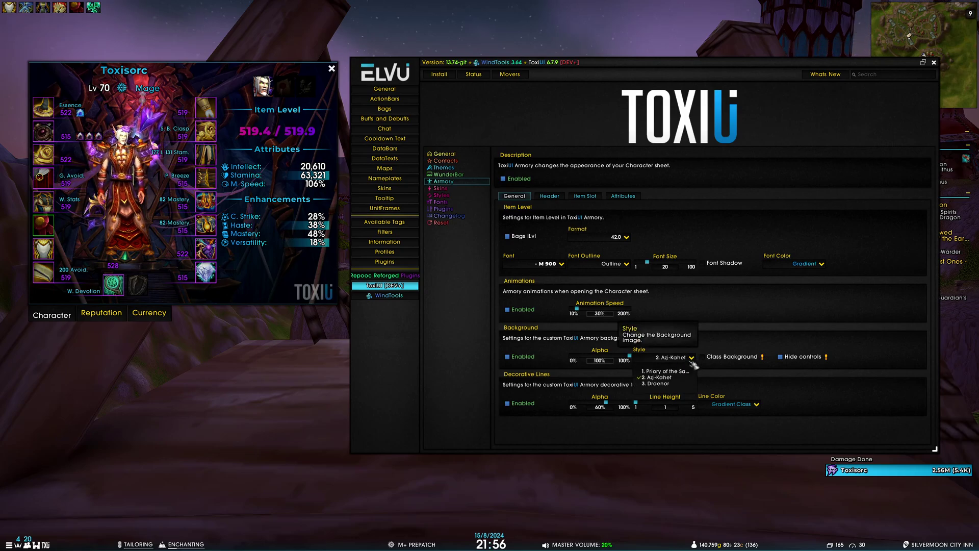
left_click(663, 371)
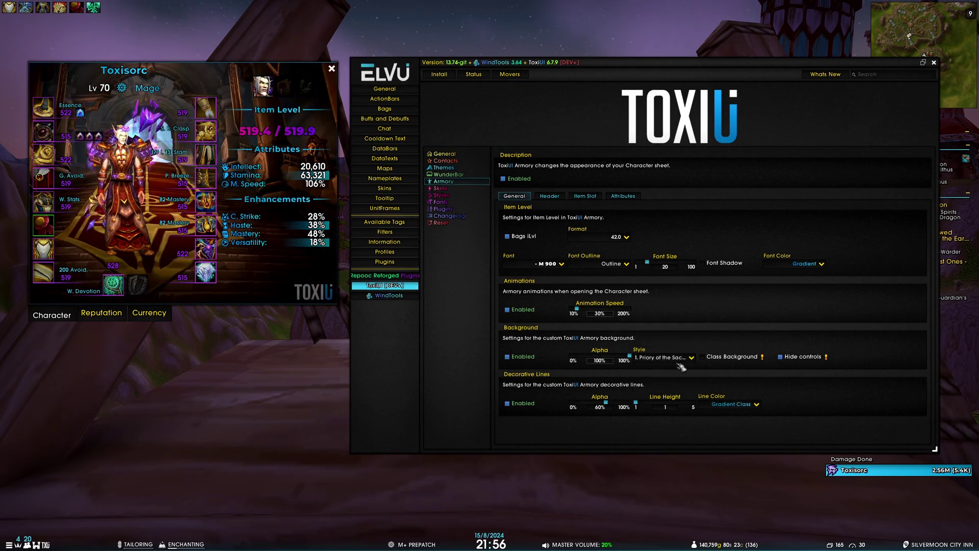
left_click(684, 363)
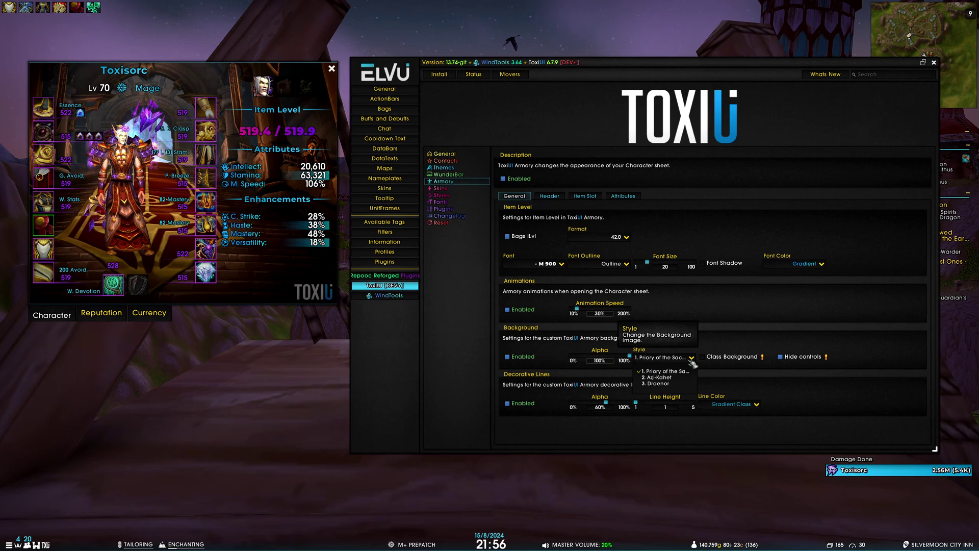
left_click(675, 390)
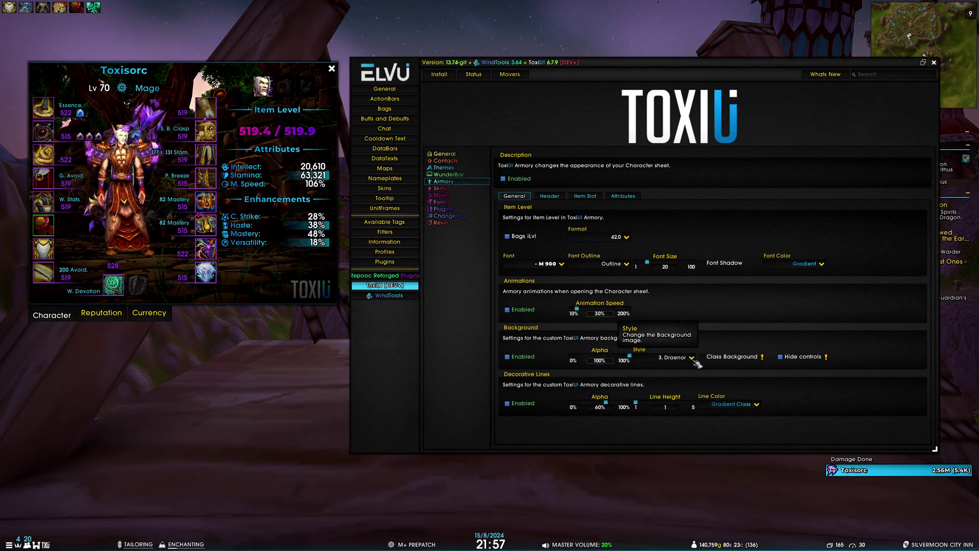
scroll(695, 361, "up", 1)
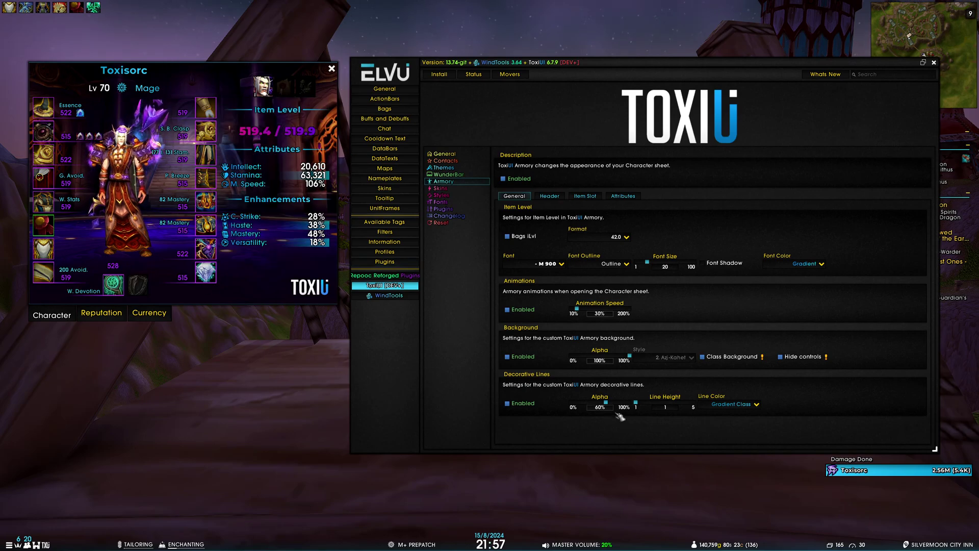
Step: Set Decorative Lines alpha to 100% and line height 5, keeping Gradient Class colour
left_click(632, 402)
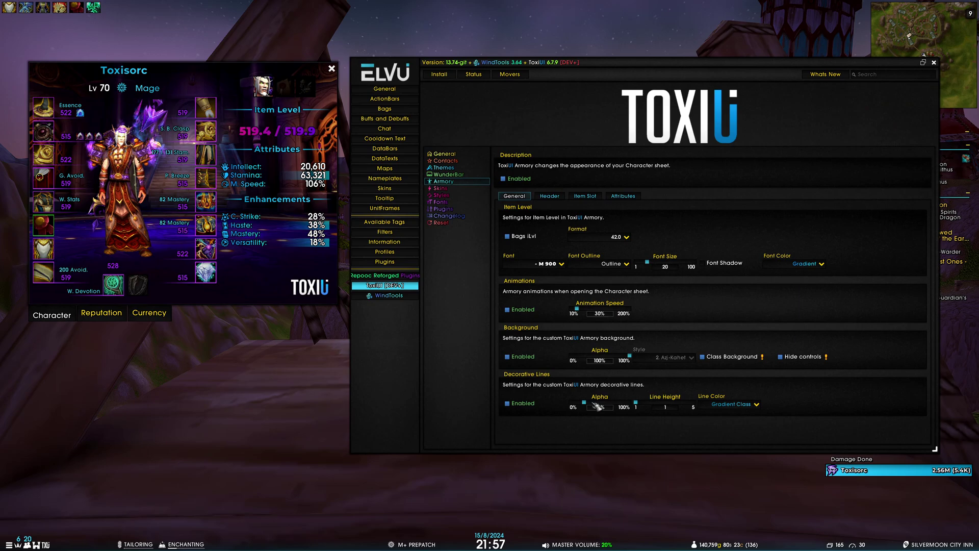
left_click_drag(637, 404, 695, 402)
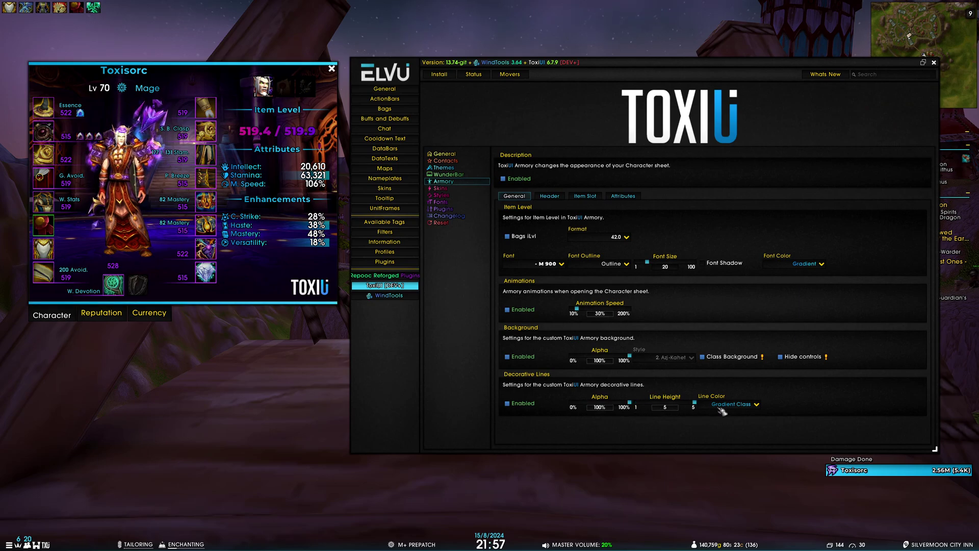
left_click(757, 404)
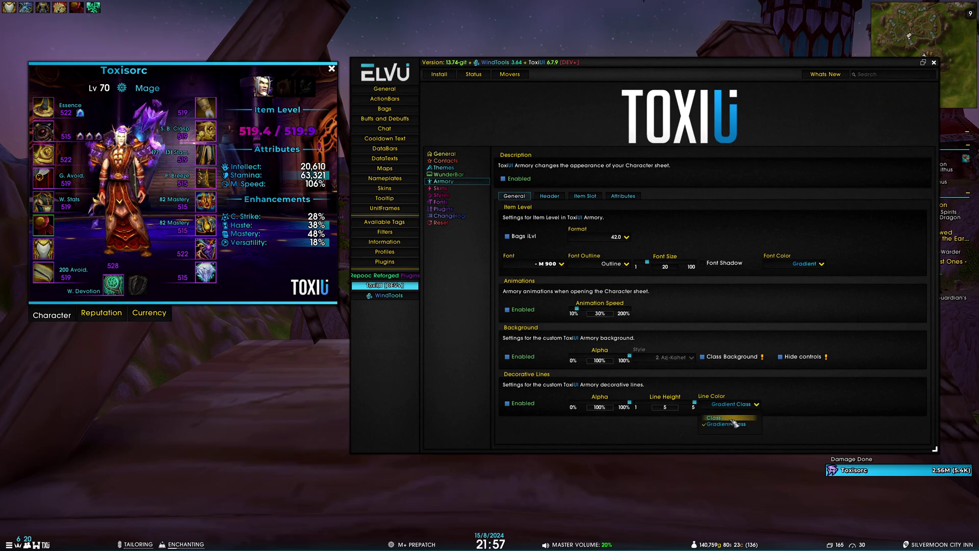
left_click(736, 418)
left_click(756, 405)
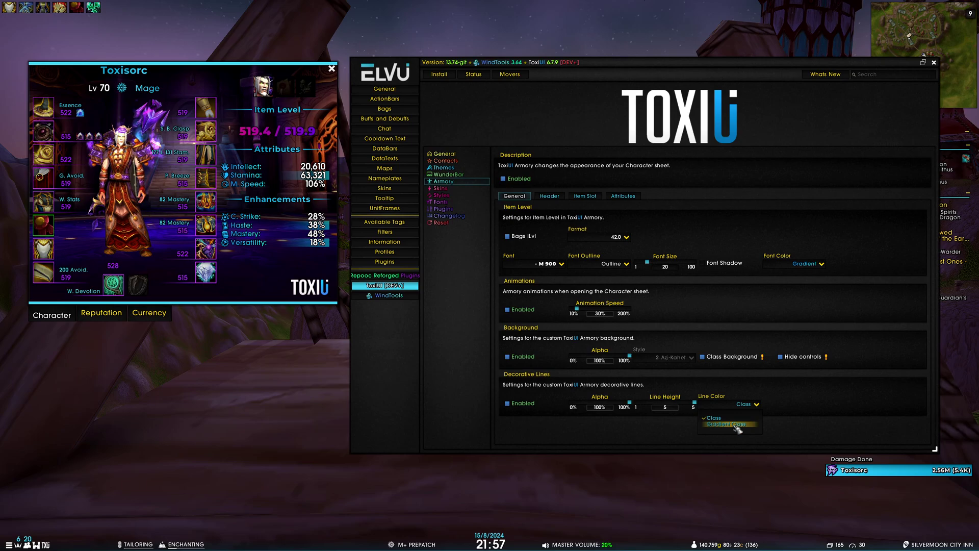
left_click(735, 424)
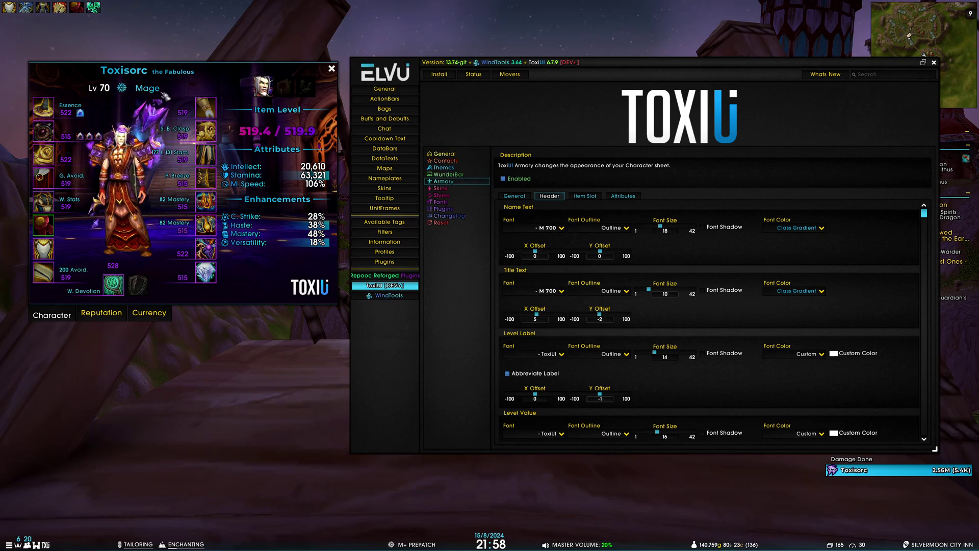
Step: Scroll through the Header options and check the Level Value font colour choices
scroll(640, 260, "down", 5)
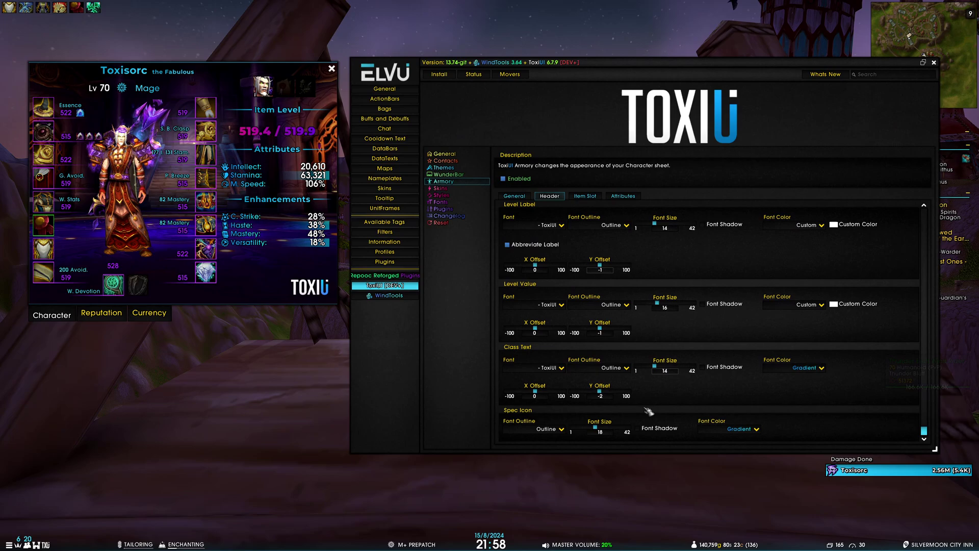
scroll(784, 344, "up", 3)
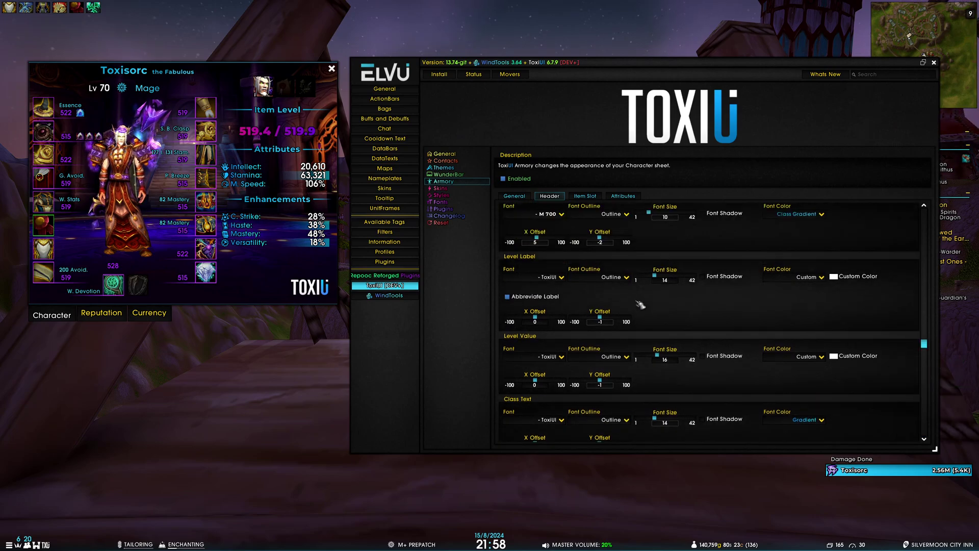
scroll(785, 344, "down", 1)
left_click(798, 357)
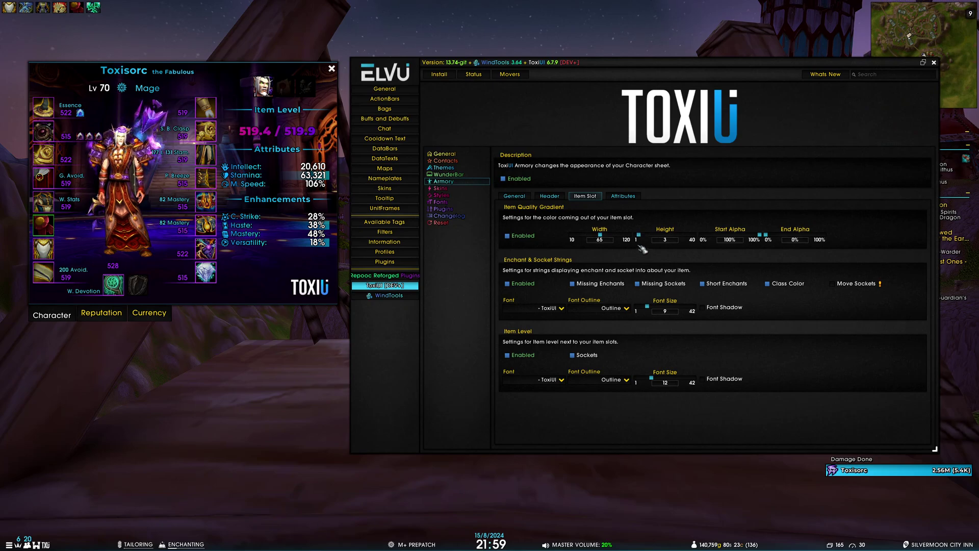
left_click_drag(643, 238, 599, 236)
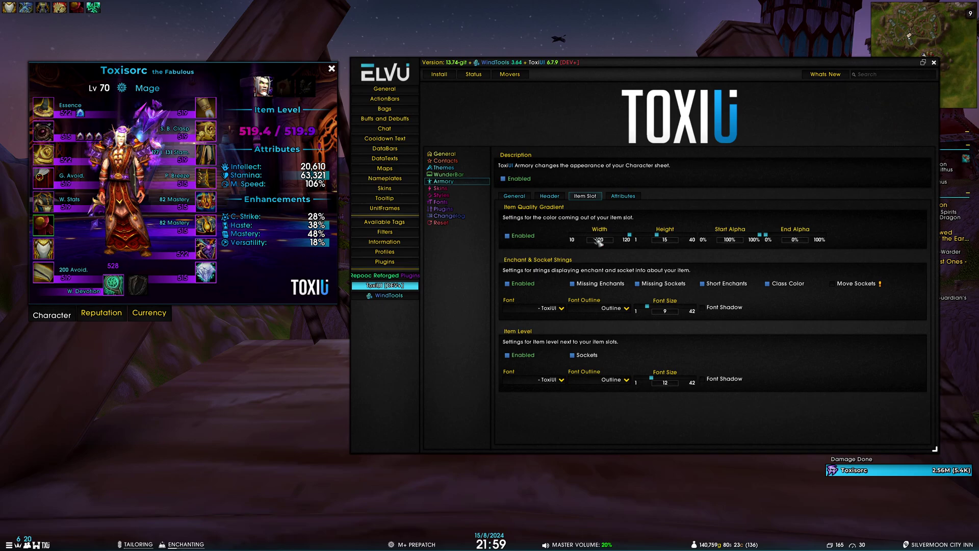
left_click(628, 236)
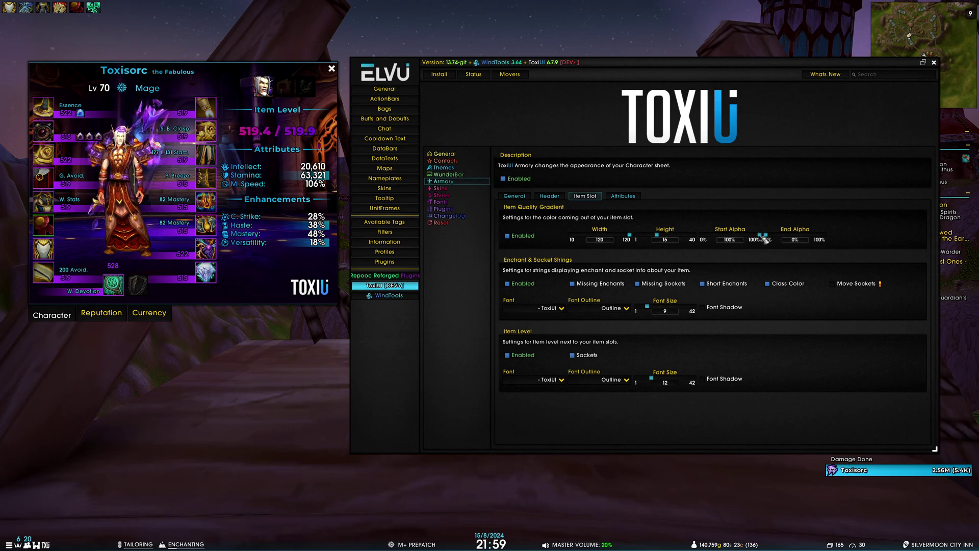
mouse_move(763, 237)
left_mouse_down()
mouse_move(732, 240)
mouse_move(780, 238)
left_mouse_up()
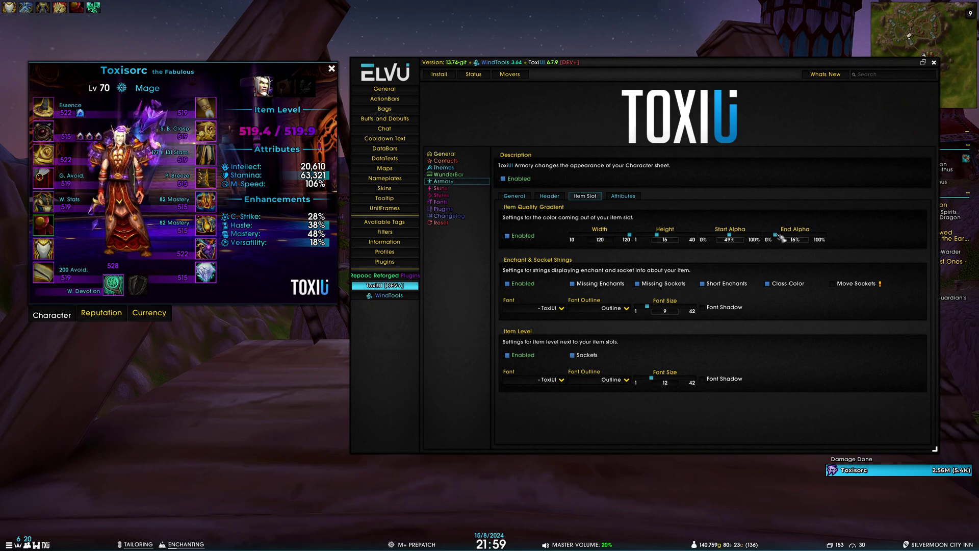
left_click(615, 240)
type("32")
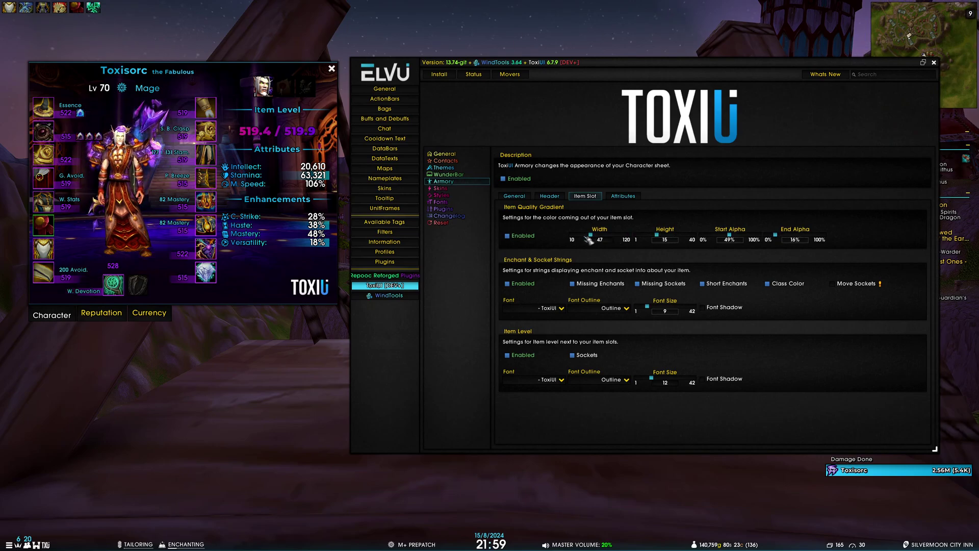
key("Return")
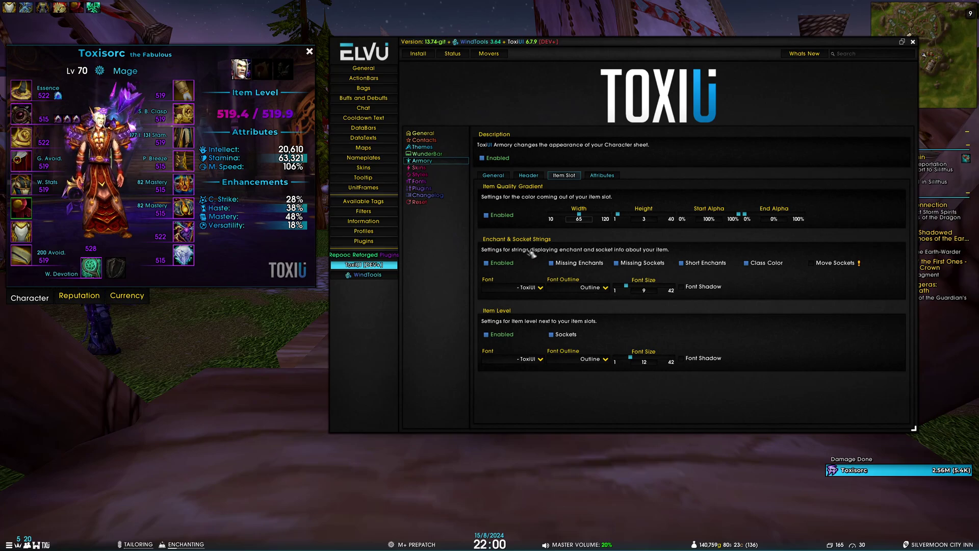
left_click(508, 263)
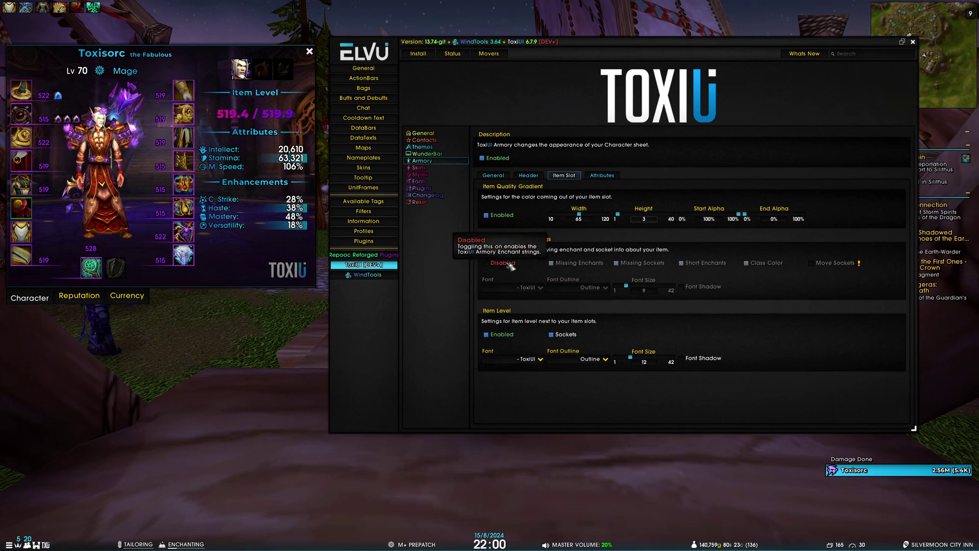
left_click(509, 263)
left_click(509, 264)
left_click(509, 264)
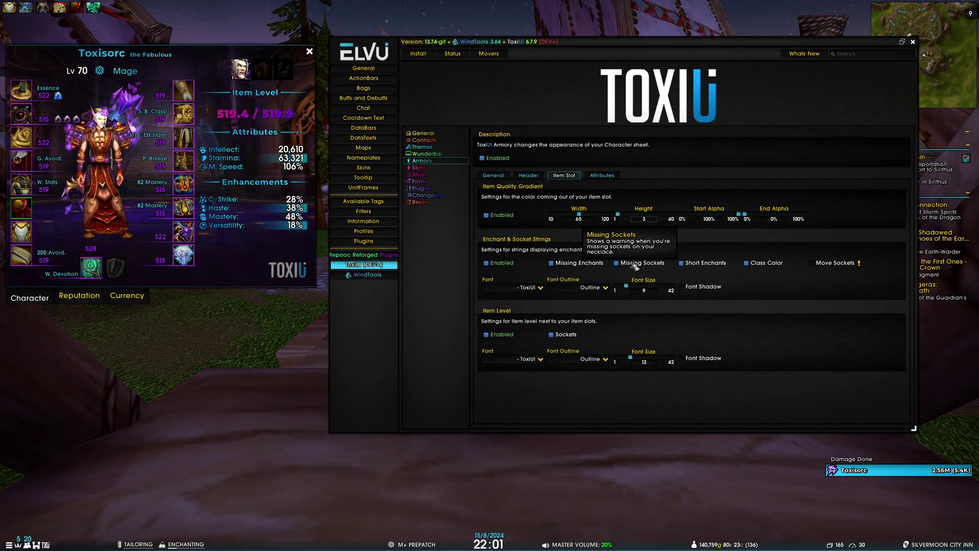
Step: Keep Short Enchants on, turn off enchant Class Color, and enable Move Sockets
left_click(719, 266)
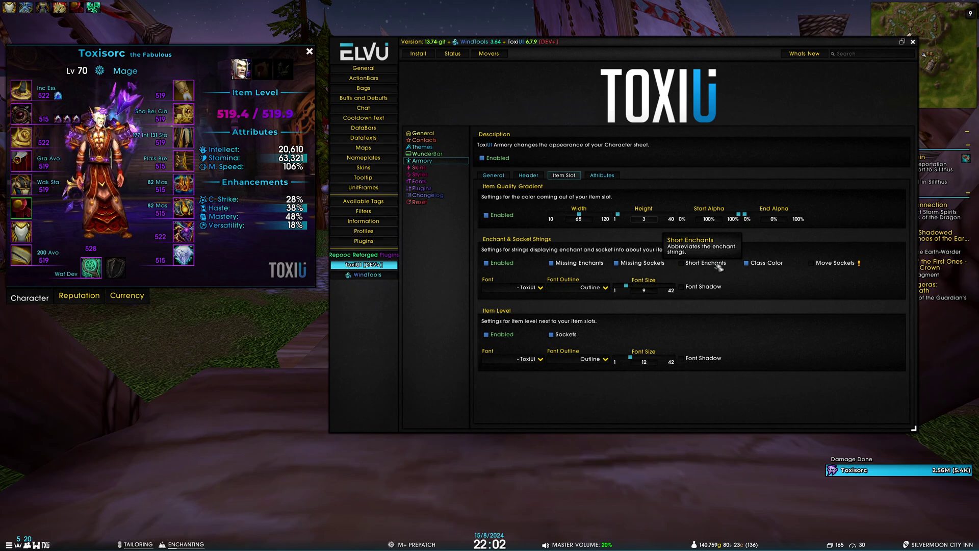
left_click(714, 267)
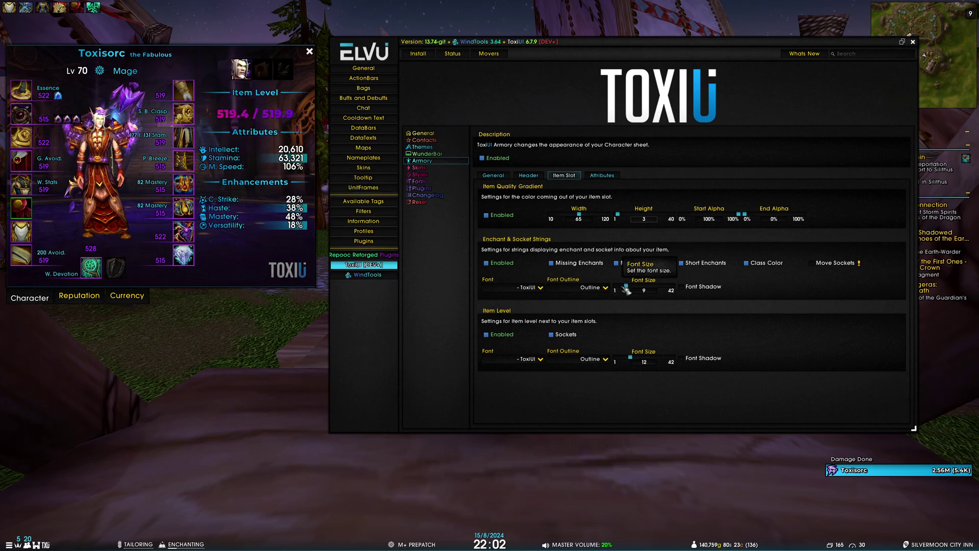
left_click(694, 265)
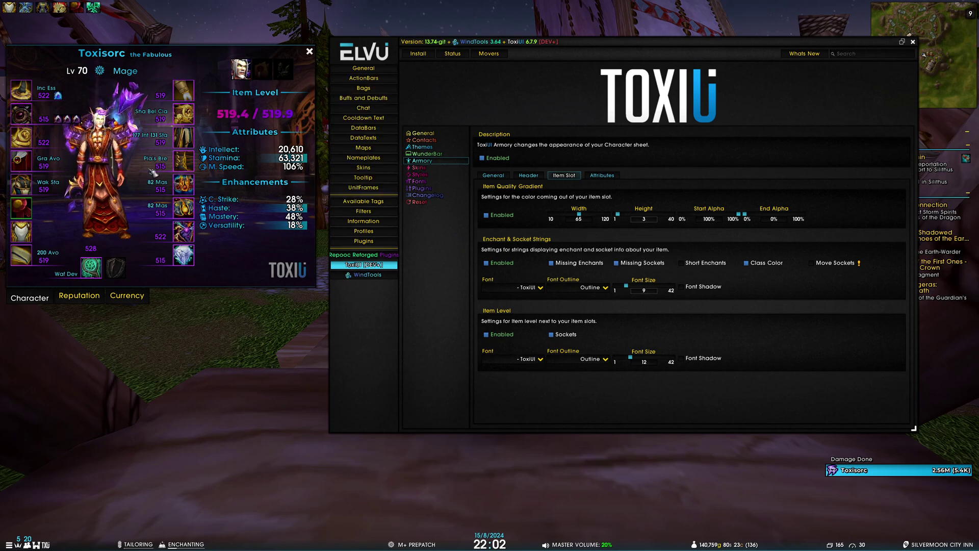
left_click(709, 266)
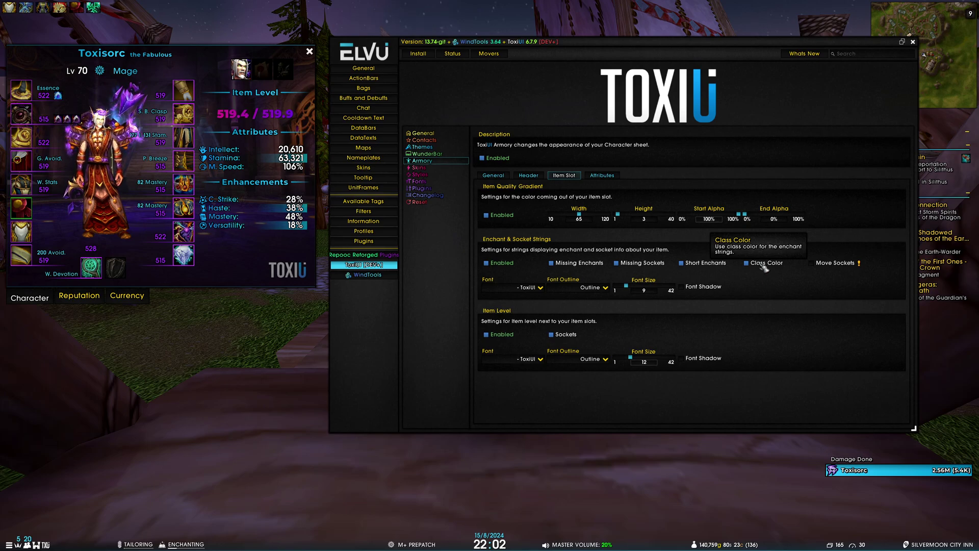
left_click(765, 266)
mouse_move(177, 121)
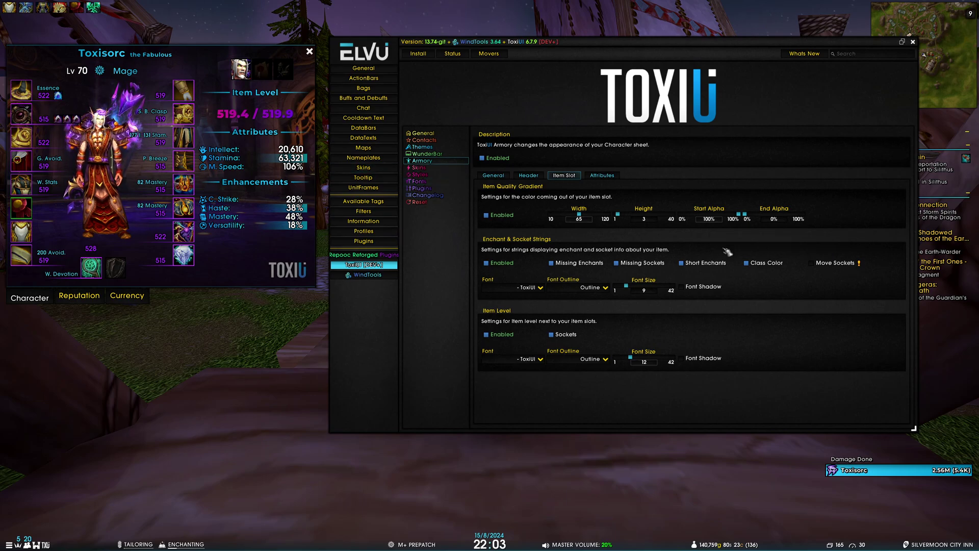
left_click(815, 267)
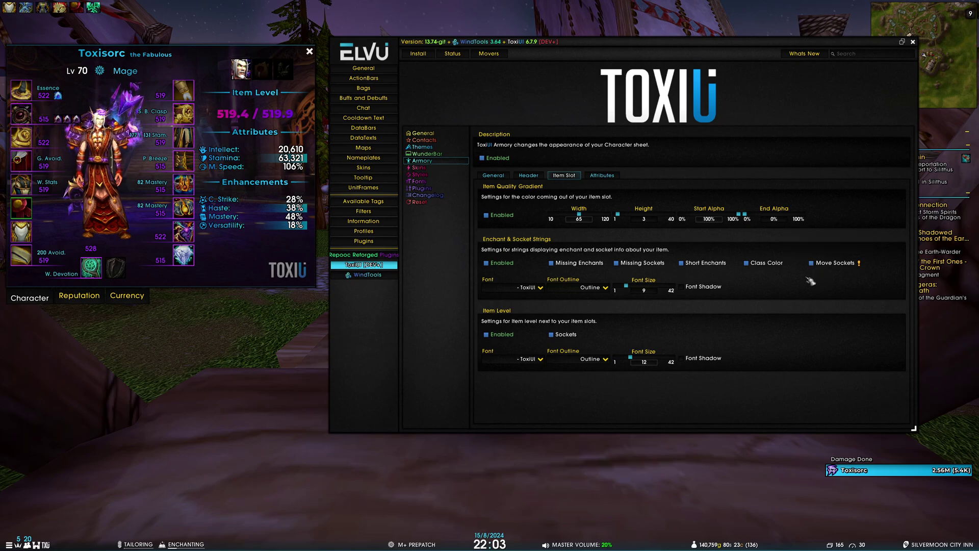
Step: Reopen the character sheet and toggle Item Level off and back on
key("c")
key("c")
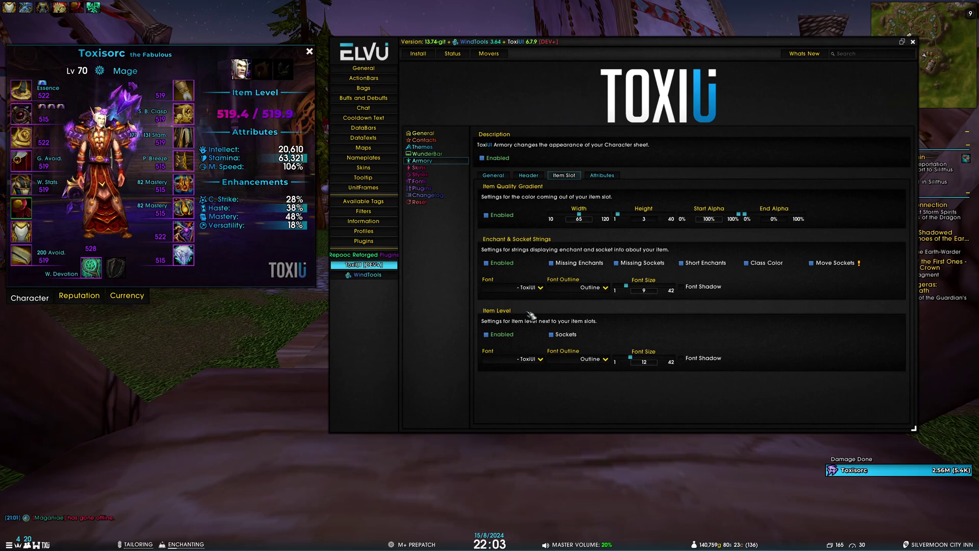
left_click(509, 335)
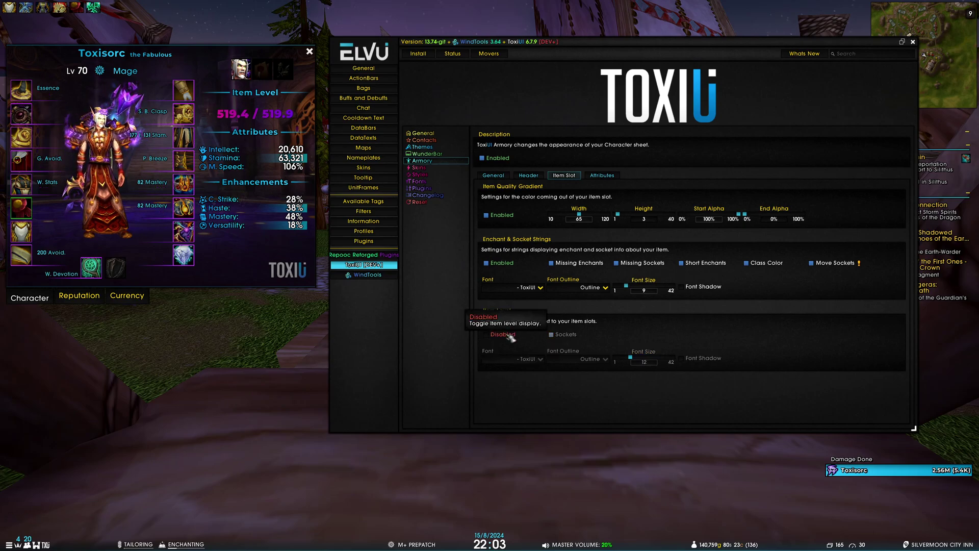
left_click(508, 335)
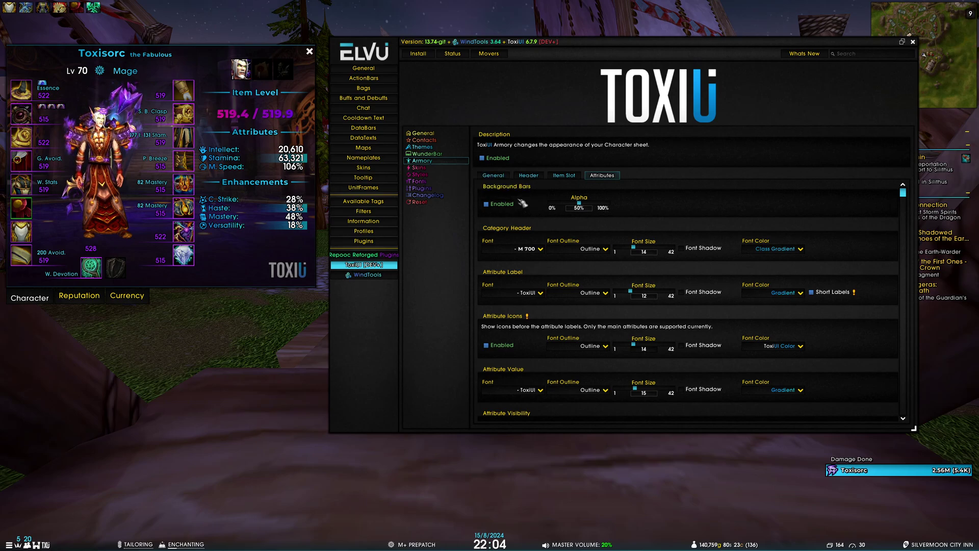
Step: Keep Background Bars on at 100% alpha and set Attribute Label Font Color to Custom red
mouse_move(287, 160)
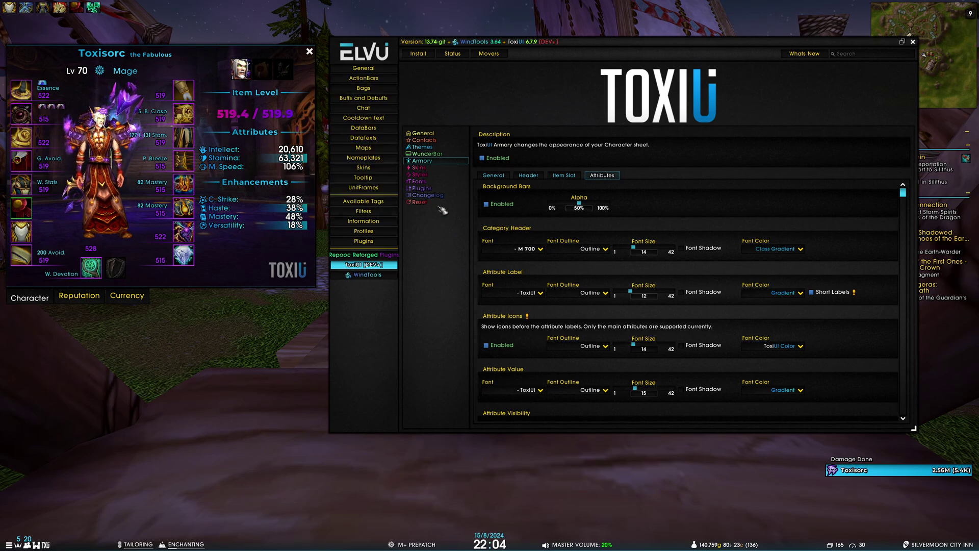
left_click(503, 206)
left_click(503, 204)
left_click_drag(579, 203, 615, 204)
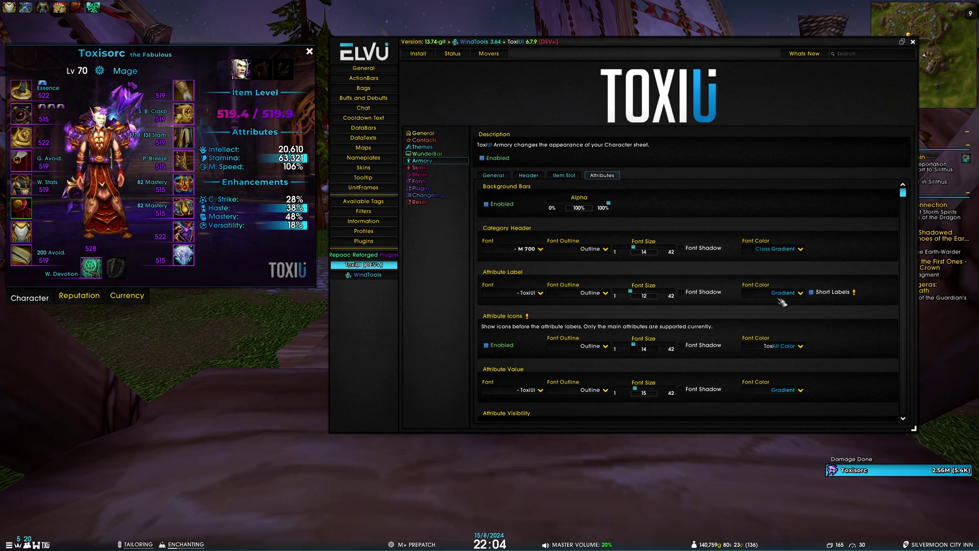
left_click(801, 294)
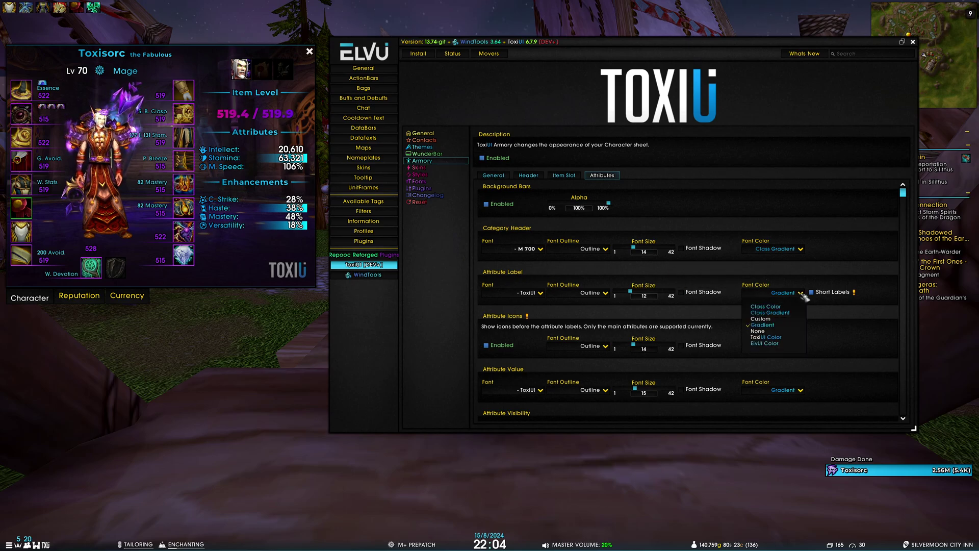
left_click(765, 318)
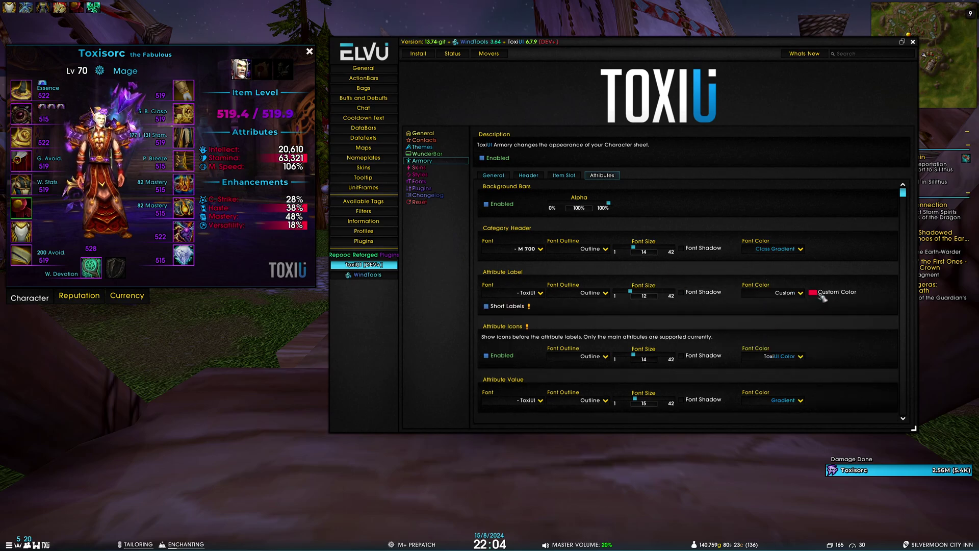
Step: Toggle Short Labels repeatedly to compare full names with M. Speed/C. Strike, leaving it checked
mouse_move(220, 170)
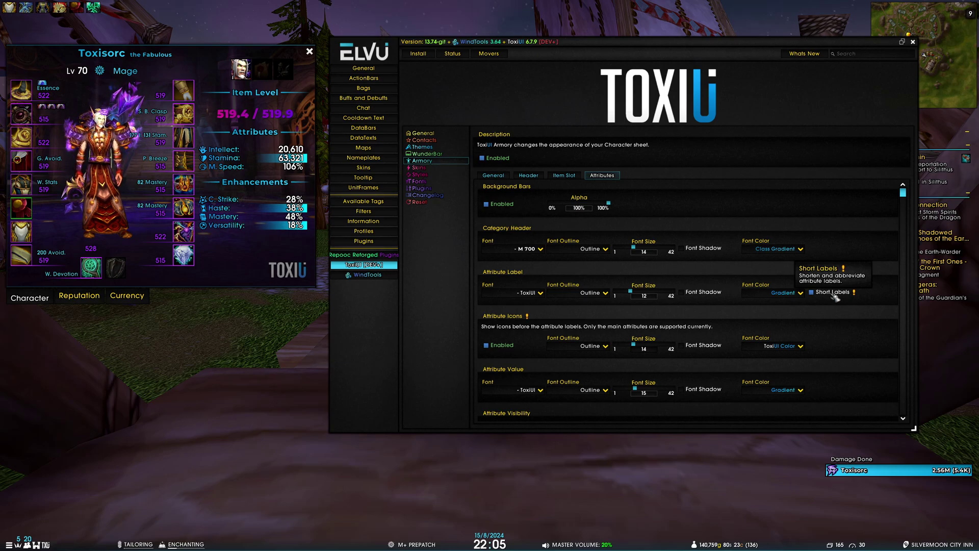
left_click(833, 295)
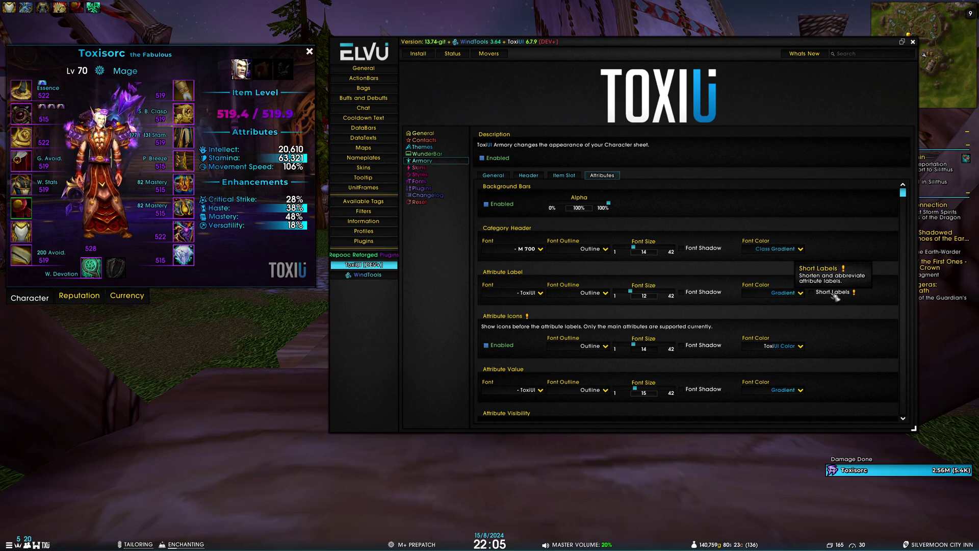
left_click(833, 294)
left_click(833, 295)
left_click(834, 295)
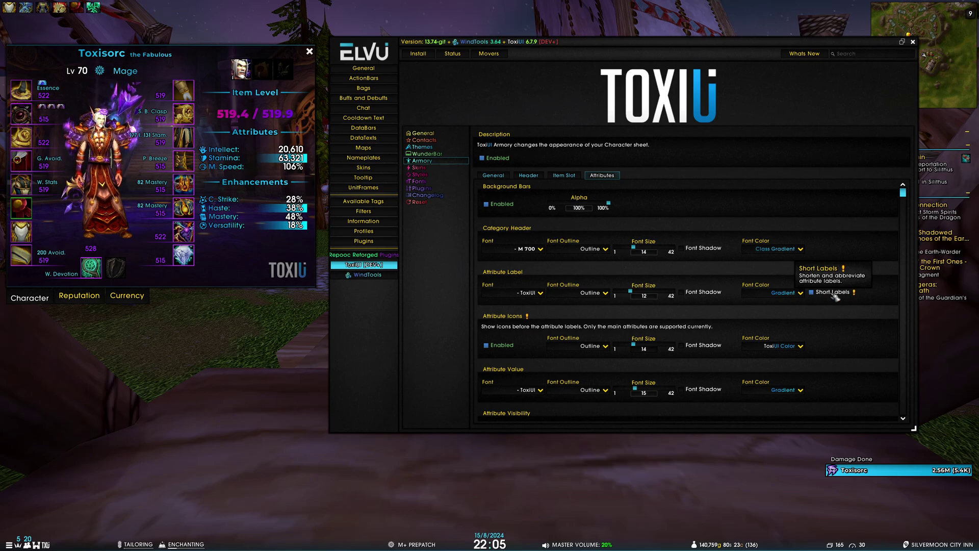
left_click(834, 294)
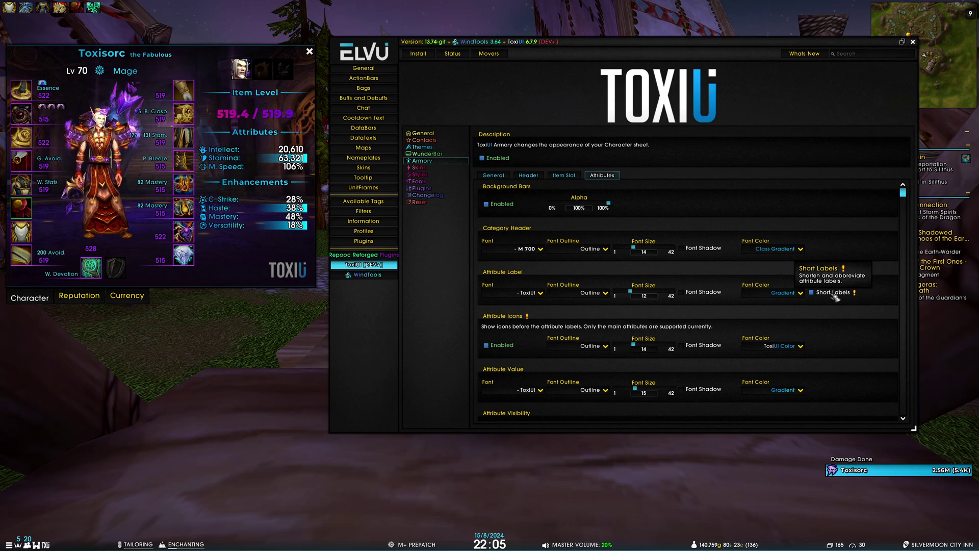
left_click(833, 295)
left_click(833, 295)
left_click(833, 295)
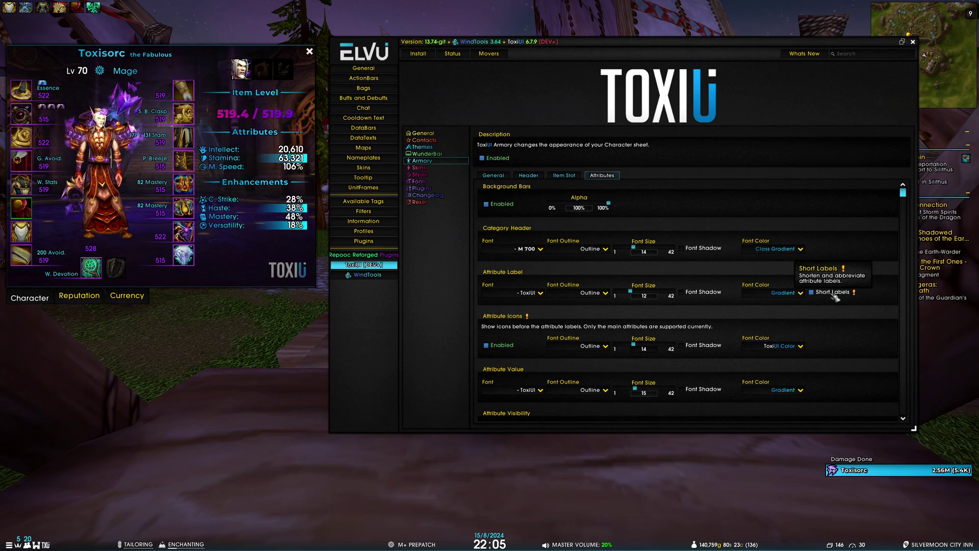
left_click(833, 295)
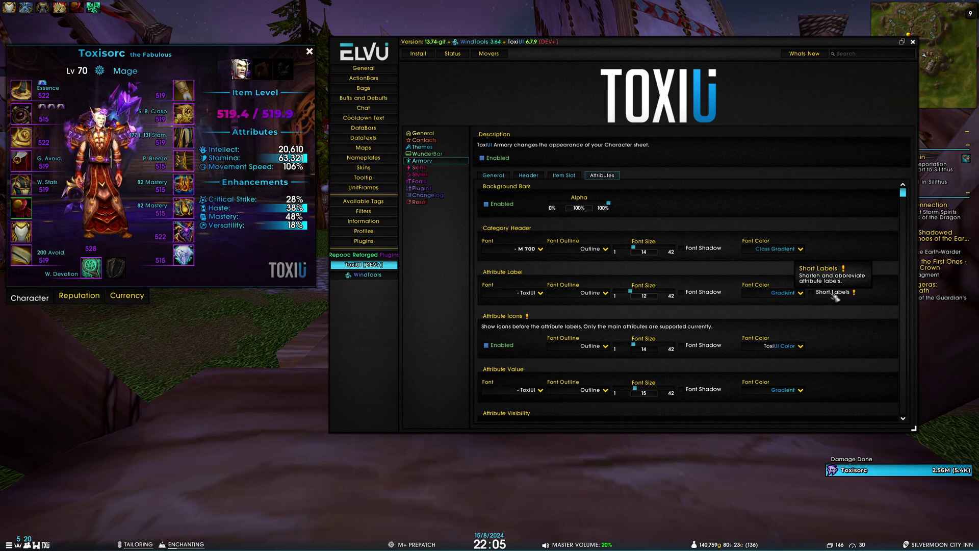
left_click(833, 295)
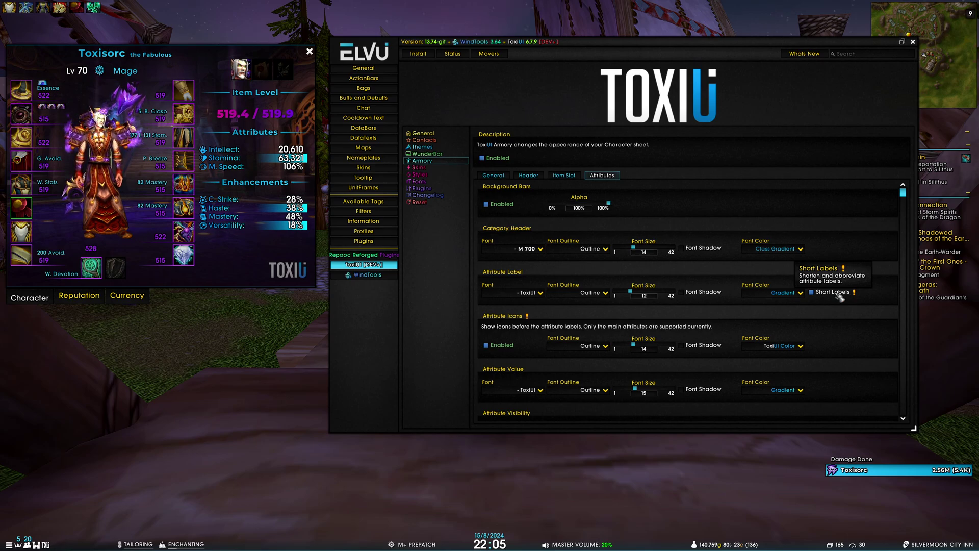
left_click(838, 295)
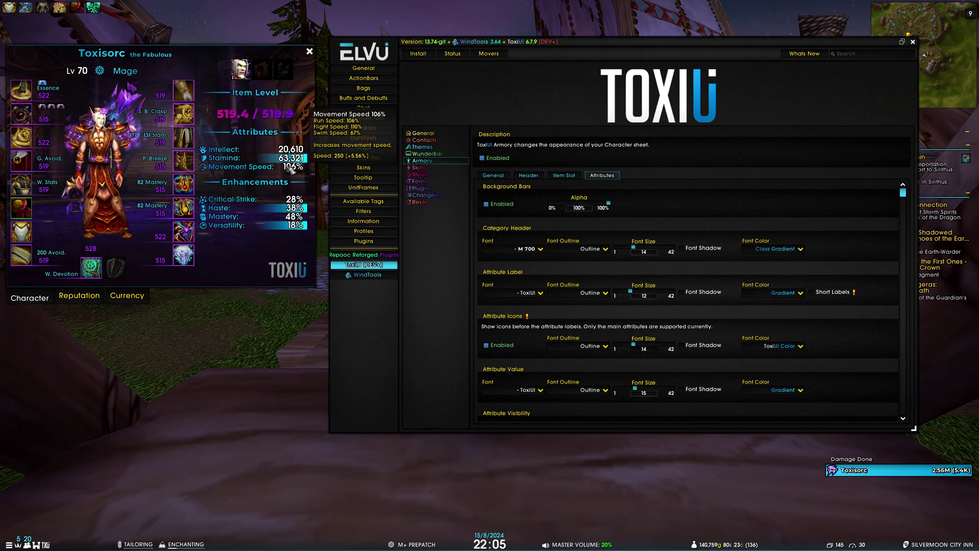
left_click(830, 294)
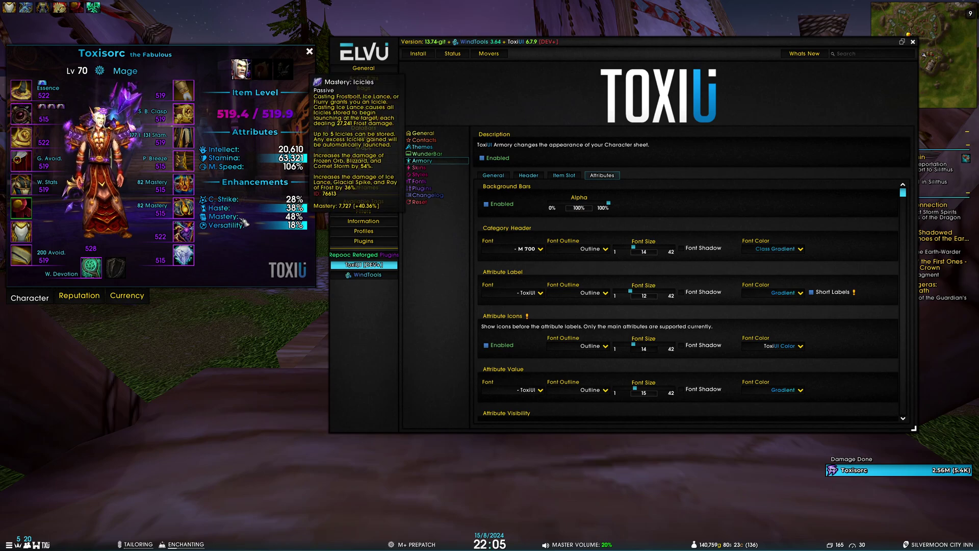
Step: Under Attribute Visibility, set Manaregen to Always Show, adding the M. Regen 25,000 row
scroll(631, 339, "down", 3)
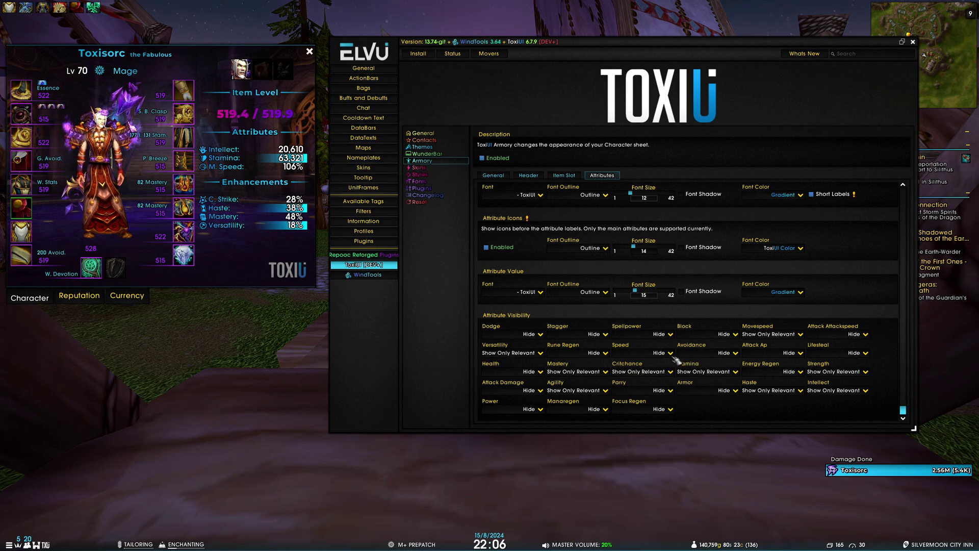
left_click(607, 410)
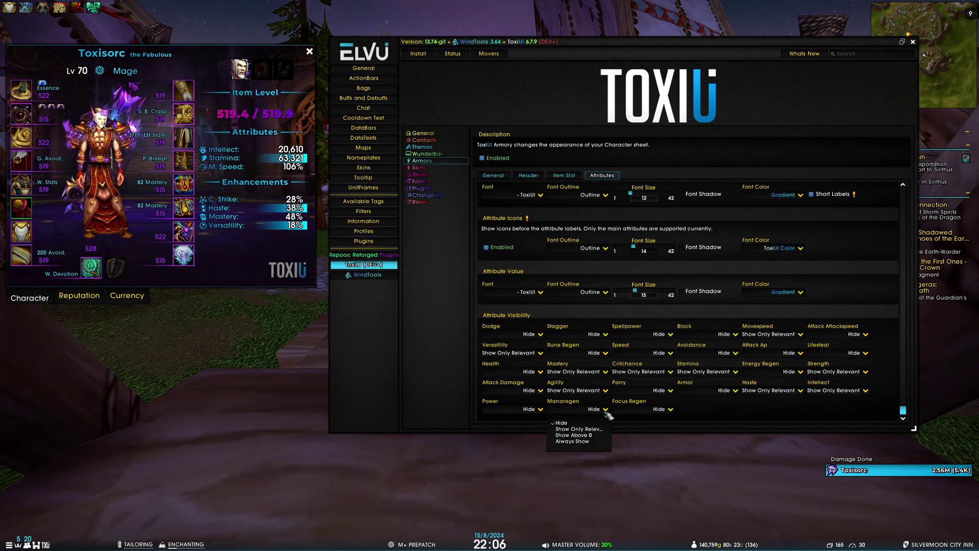
left_click(607, 411)
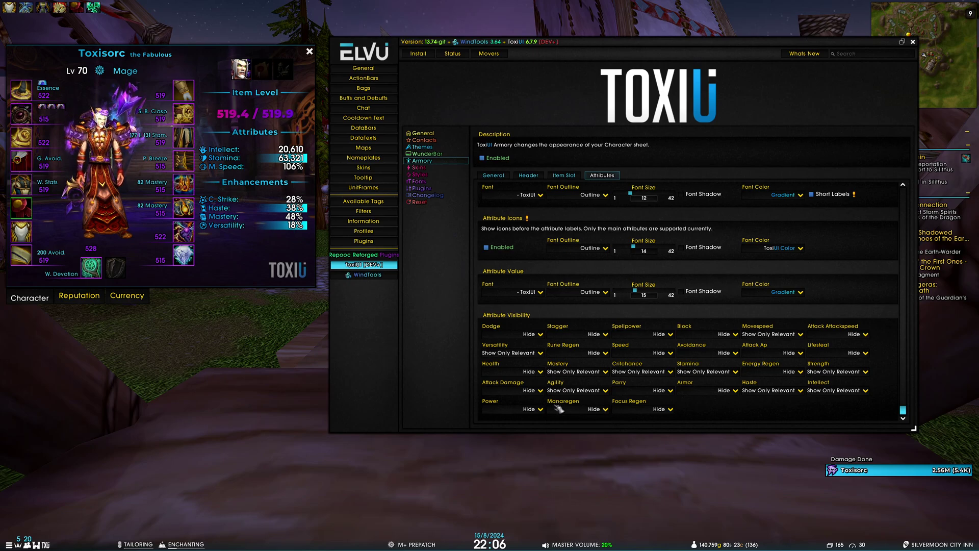
left_click(606, 411)
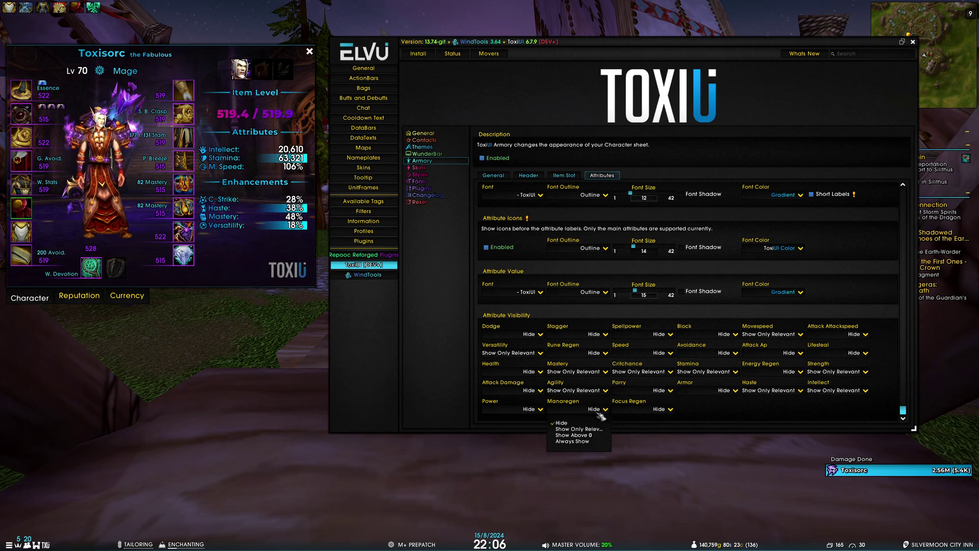
left_click(581, 442)
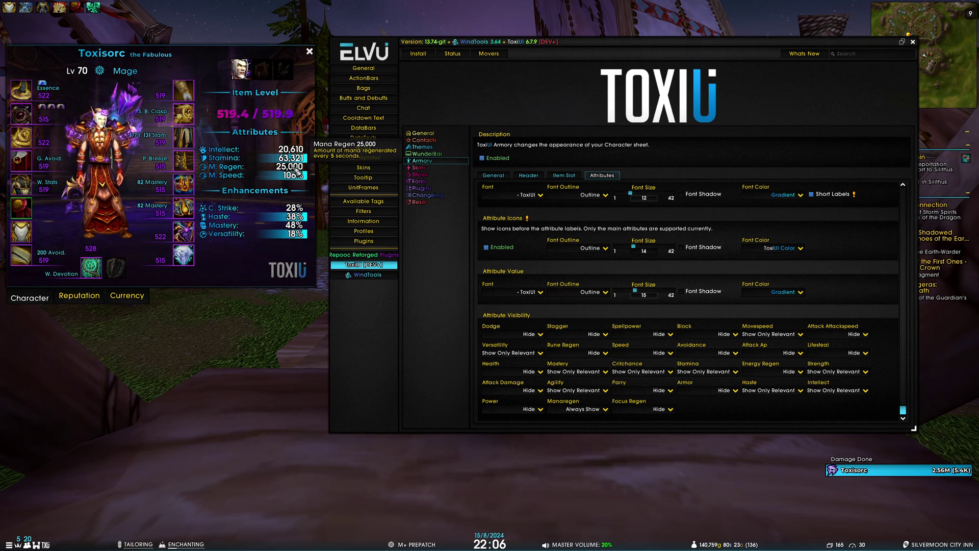
left_click(606, 410)
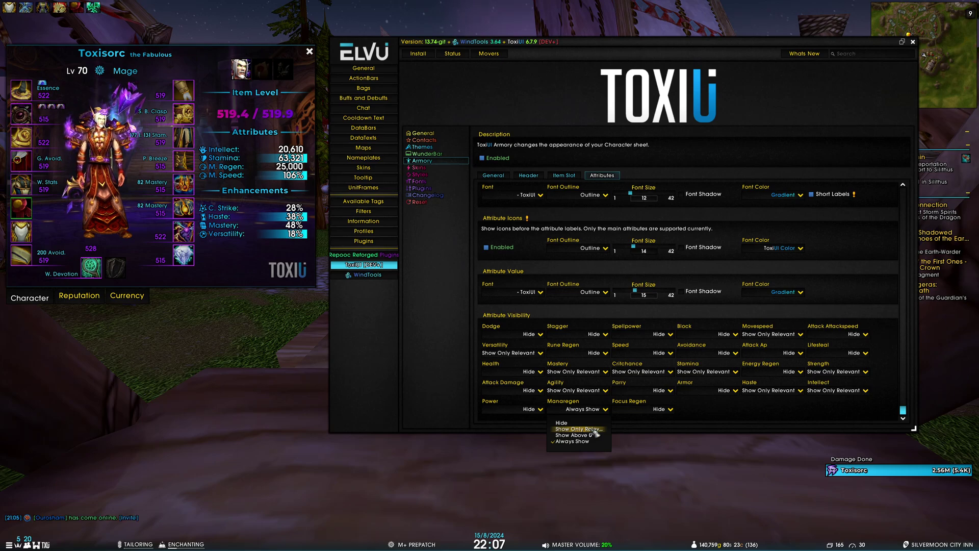
Step: Set Manaregen back to Hide and Block visibility to Always Show
left_click(595, 423)
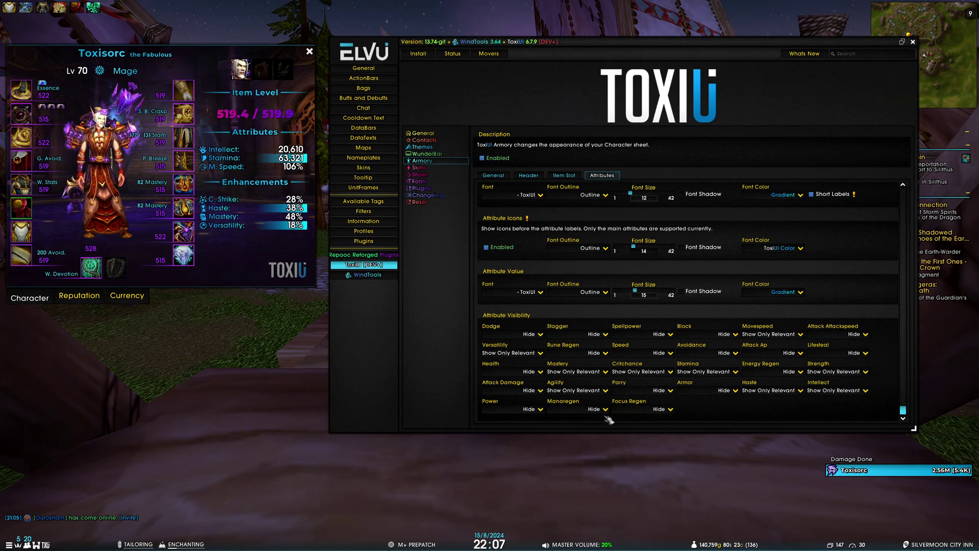
left_click(735, 334)
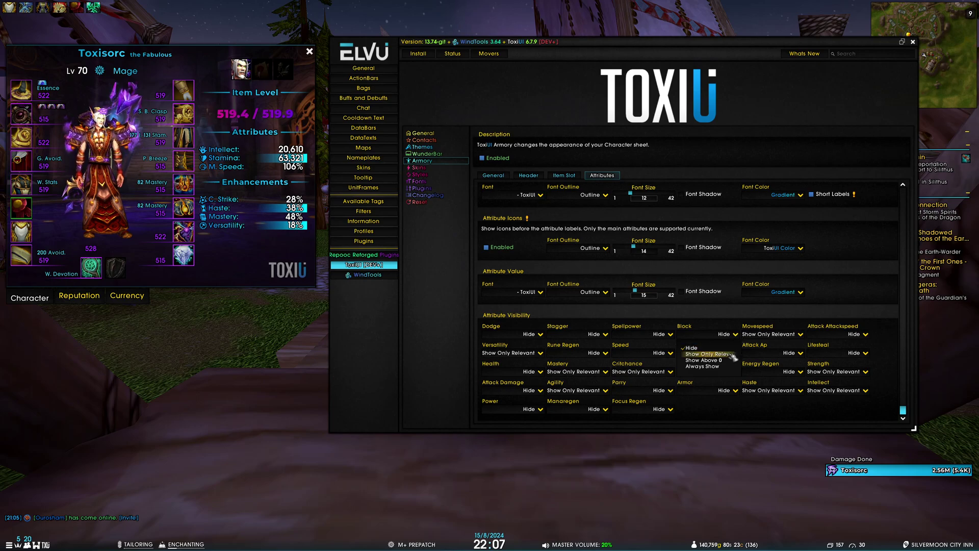
left_click(733, 356)
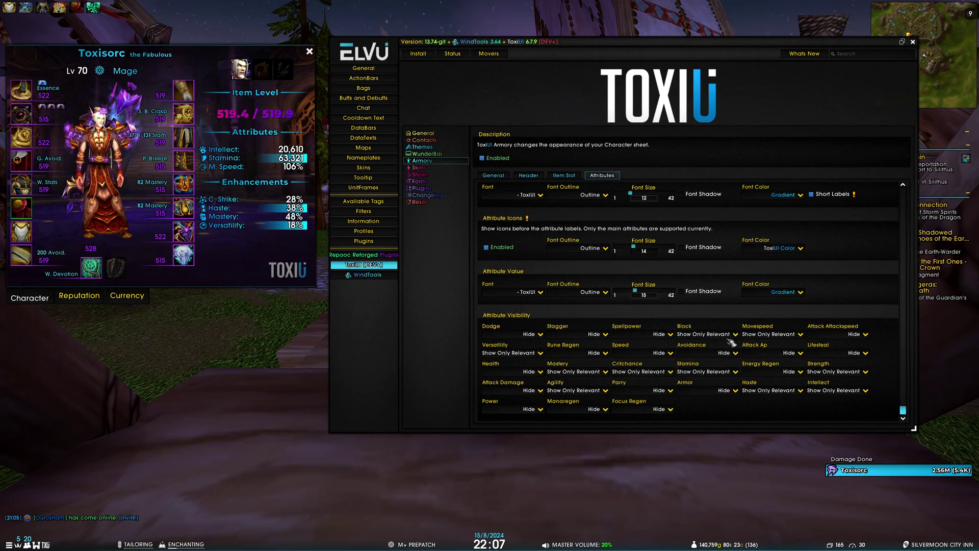
left_click(737, 337)
left_click(718, 360)
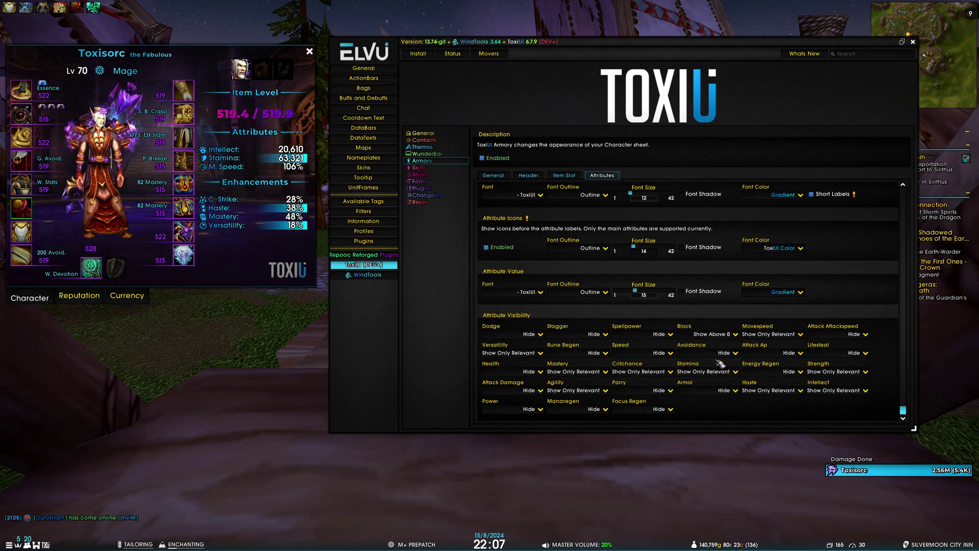
left_click(736, 335)
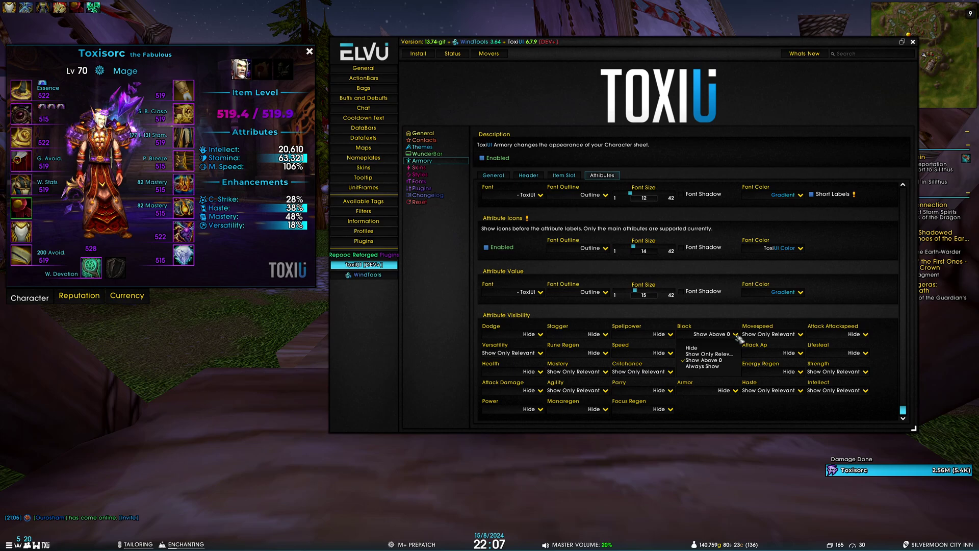
left_click(716, 368)
mouse_move(222, 237)
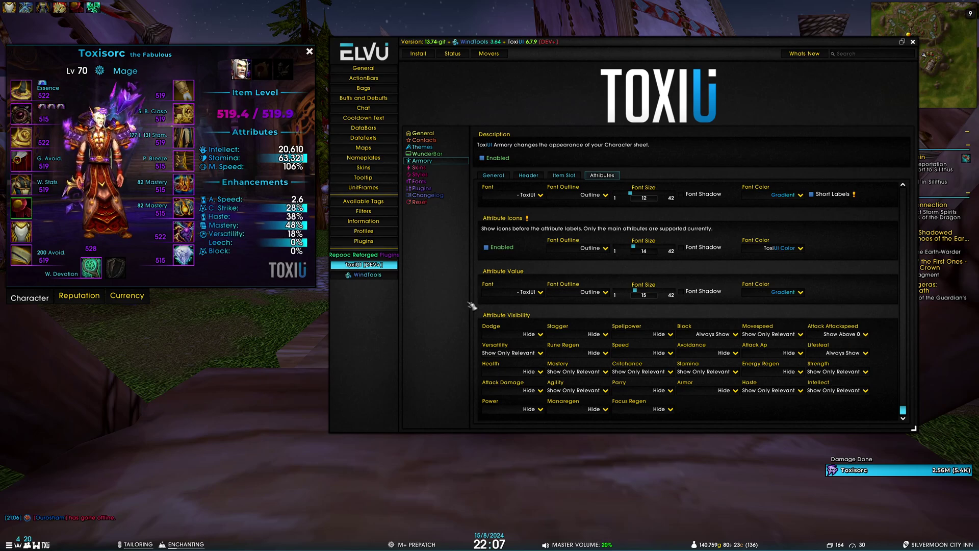
mouse_move(206, 205)
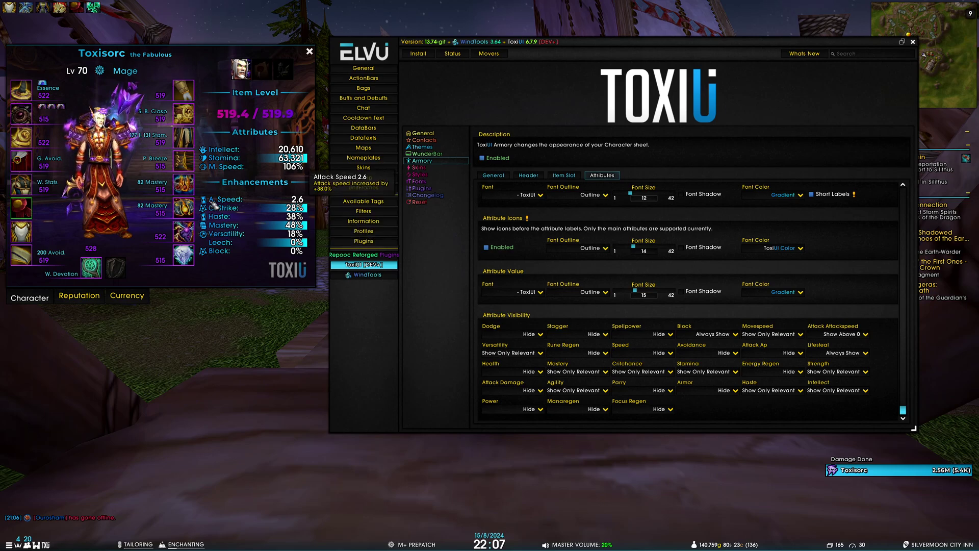
Step: Go to the Reset page in the ToxiUI sub-menu, listing All Settings, WunderBar and plugin resets
scroll(610, 214, "up", 4)
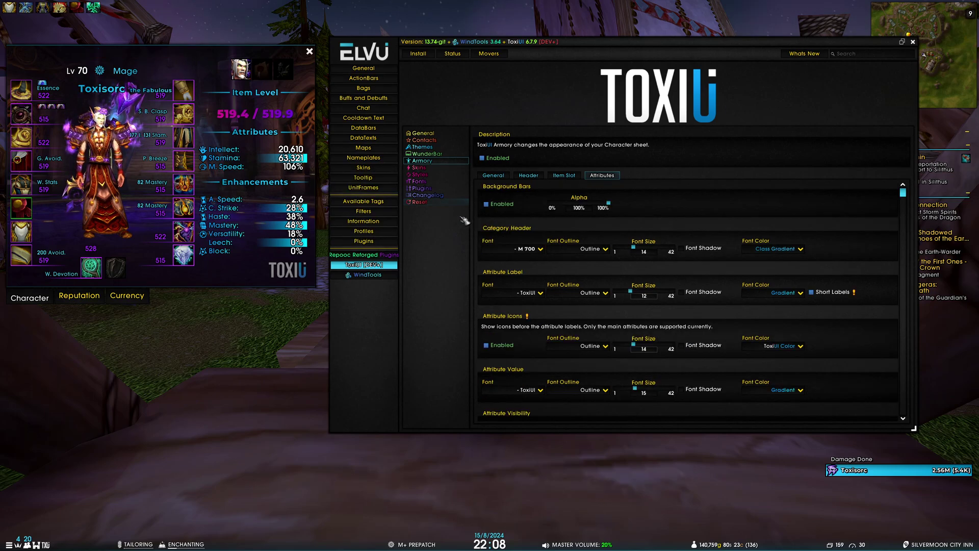
scroll(651, 213, "down", 1)
scroll(652, 213, "down", 3)
scroll(612, 214, "up", 4)
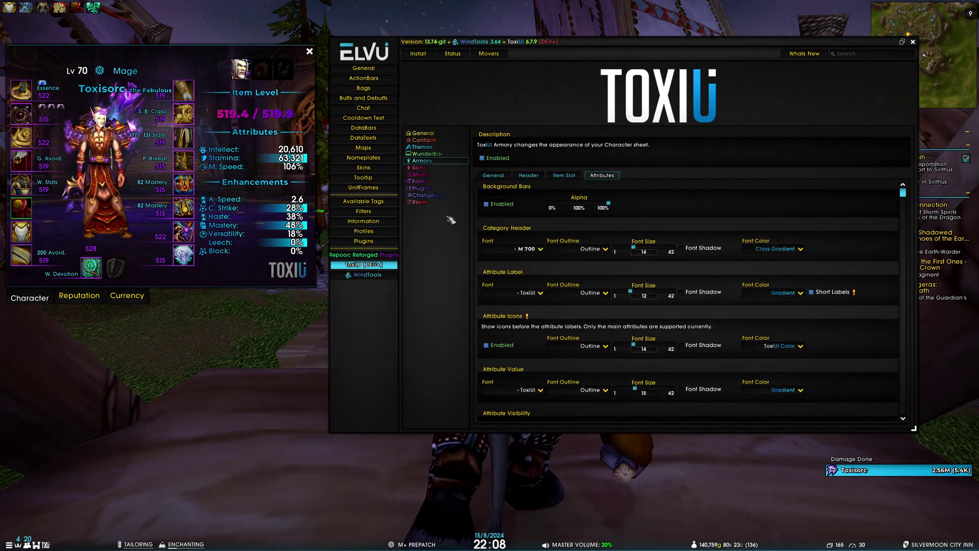
left_click(419, 202)
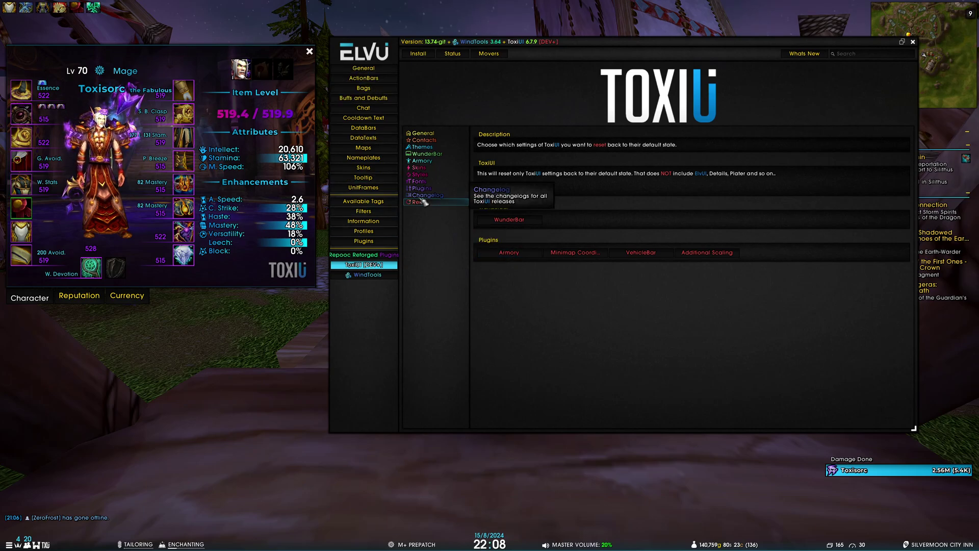
Step: Reset the Armory plugin under Plugins and confirm Yes in the popup
left_click(501, 253)
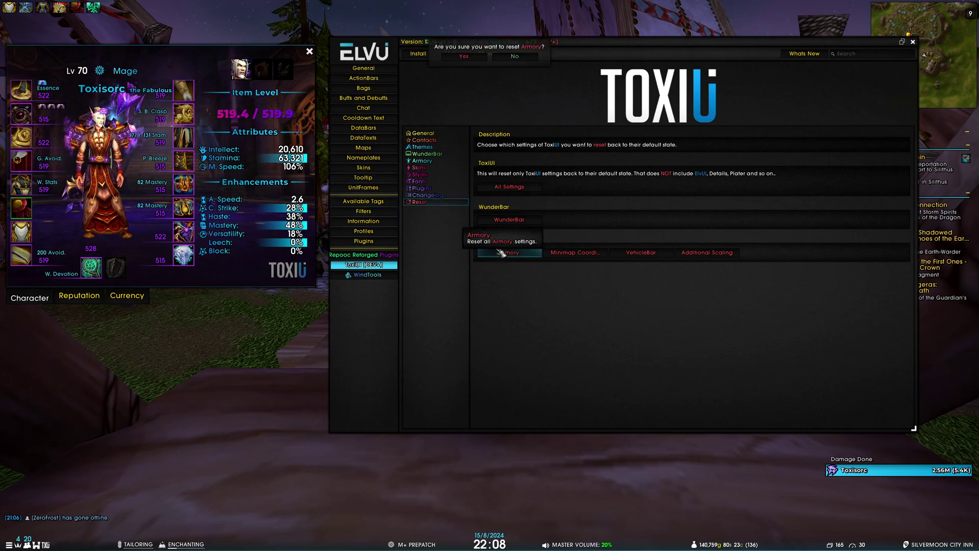
left_click(470, 58)
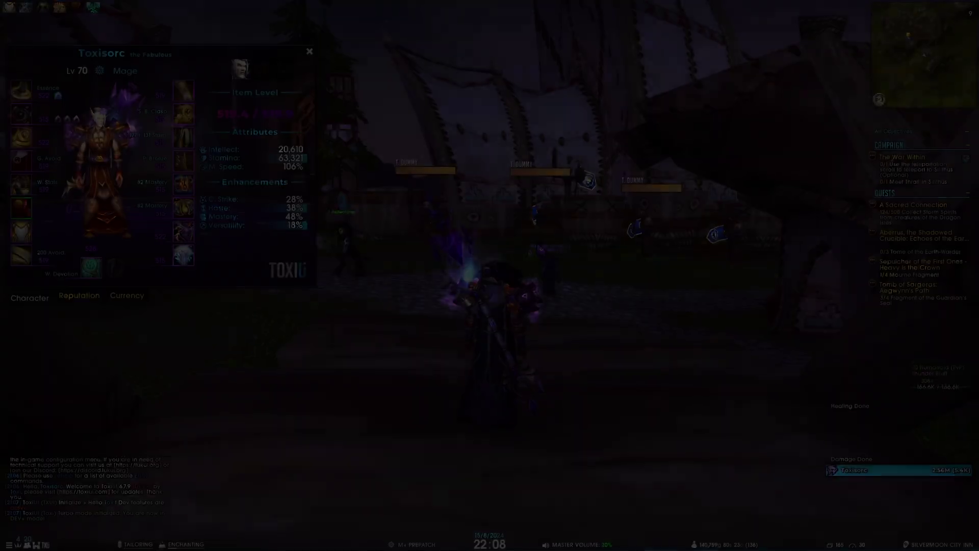